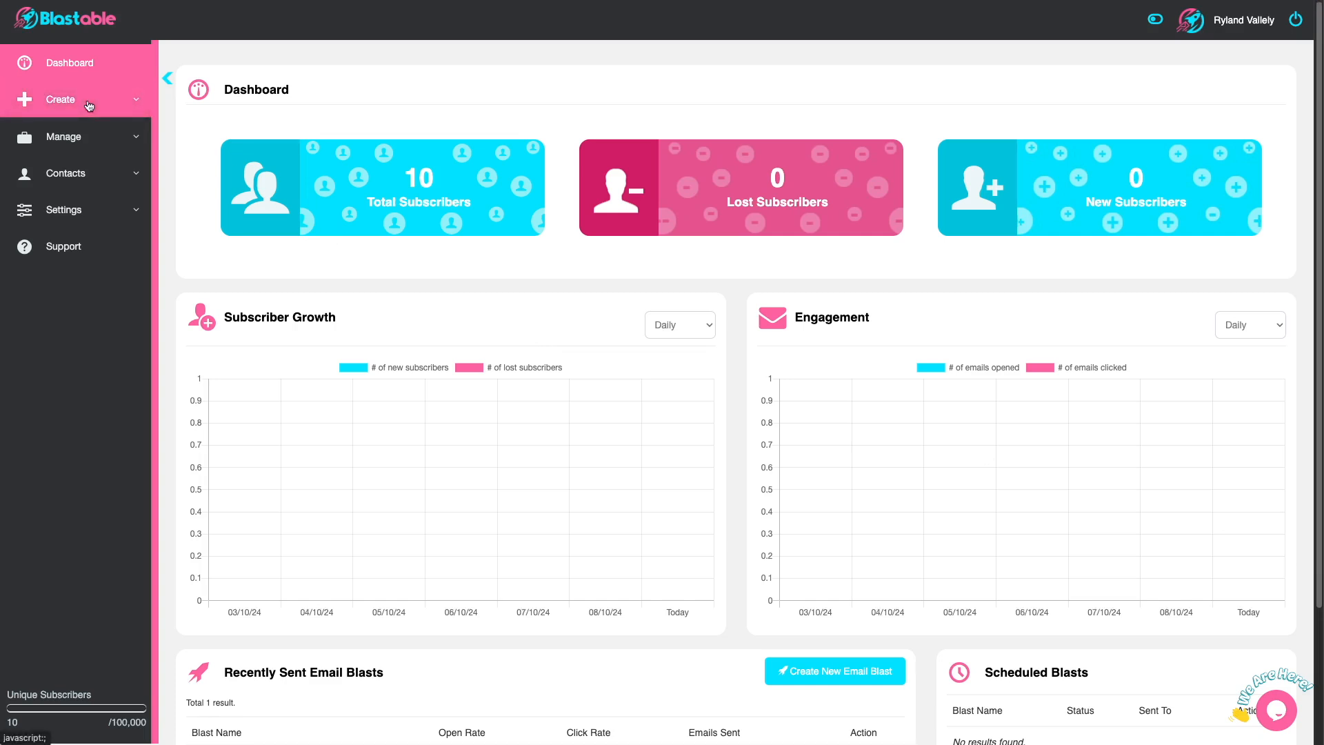
# Step: Start a new segment named "my segment" using the Blastable Test List, without excluding any lists
pyautogui.click(62, 99)
pyautogui.click(47, 239)
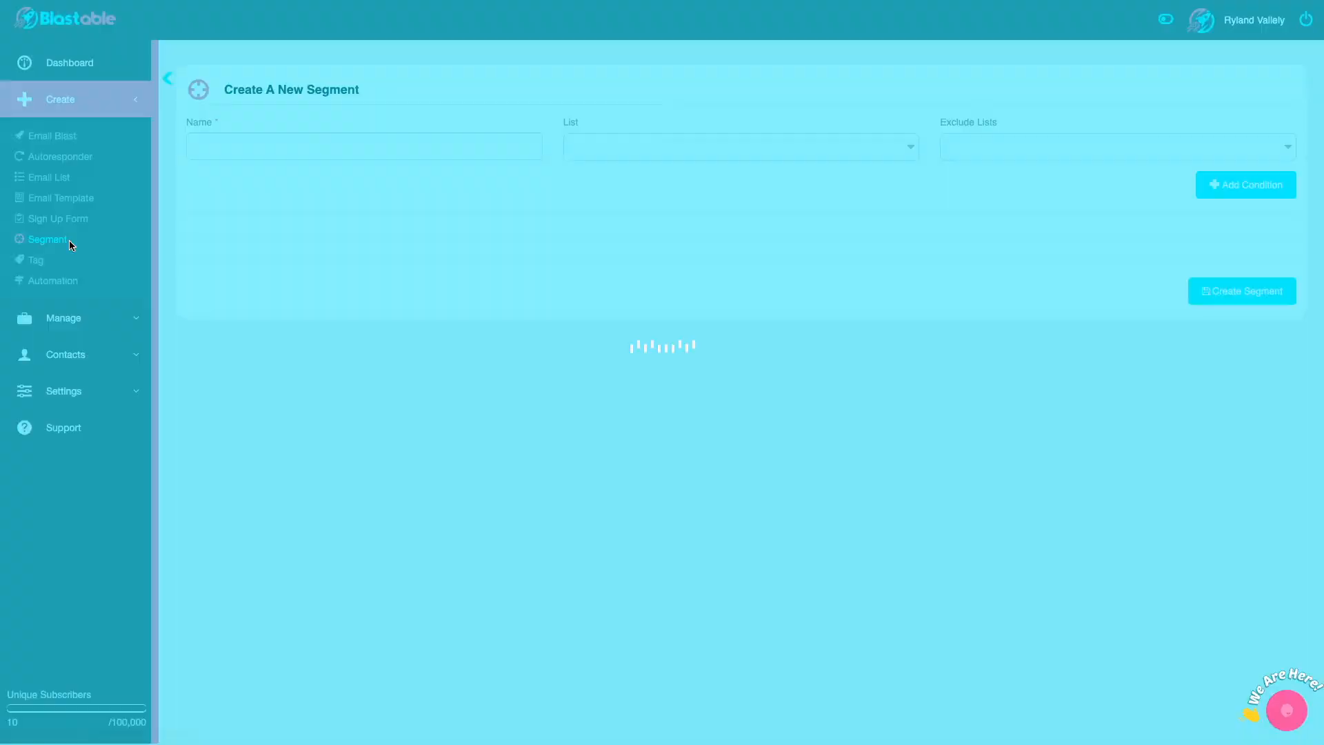
pyautogui.write('my segment')
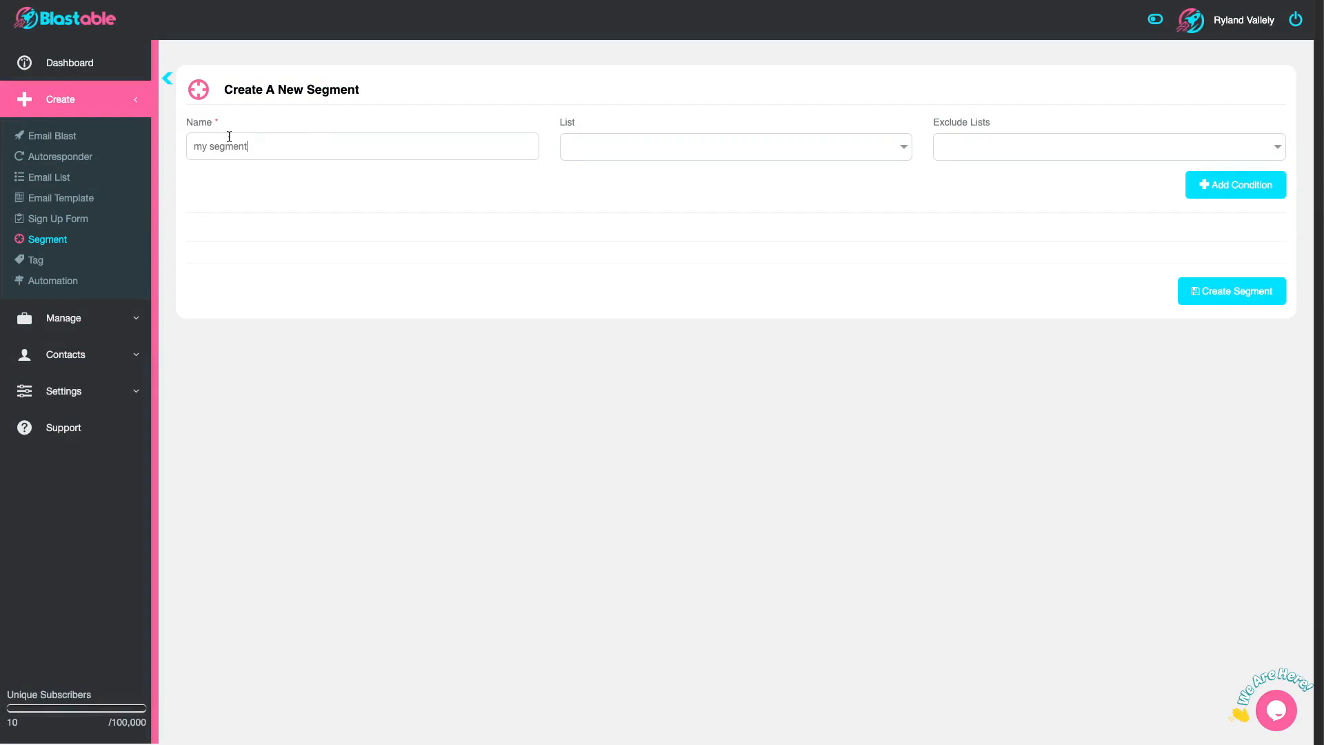
pyautogui.click(607, 155)
pyautogui.click(606, 191)
pyautogui.click(998, 148)
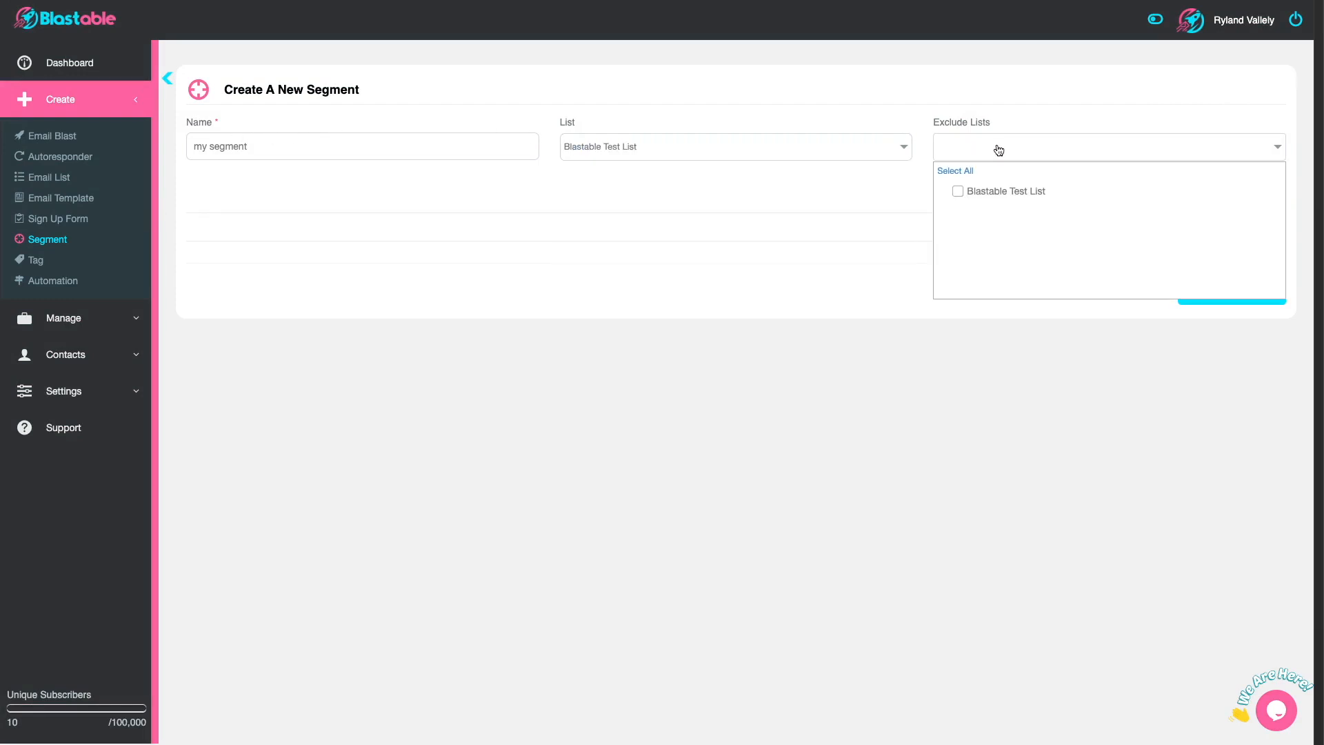
pyautogui.click(1012, 116)
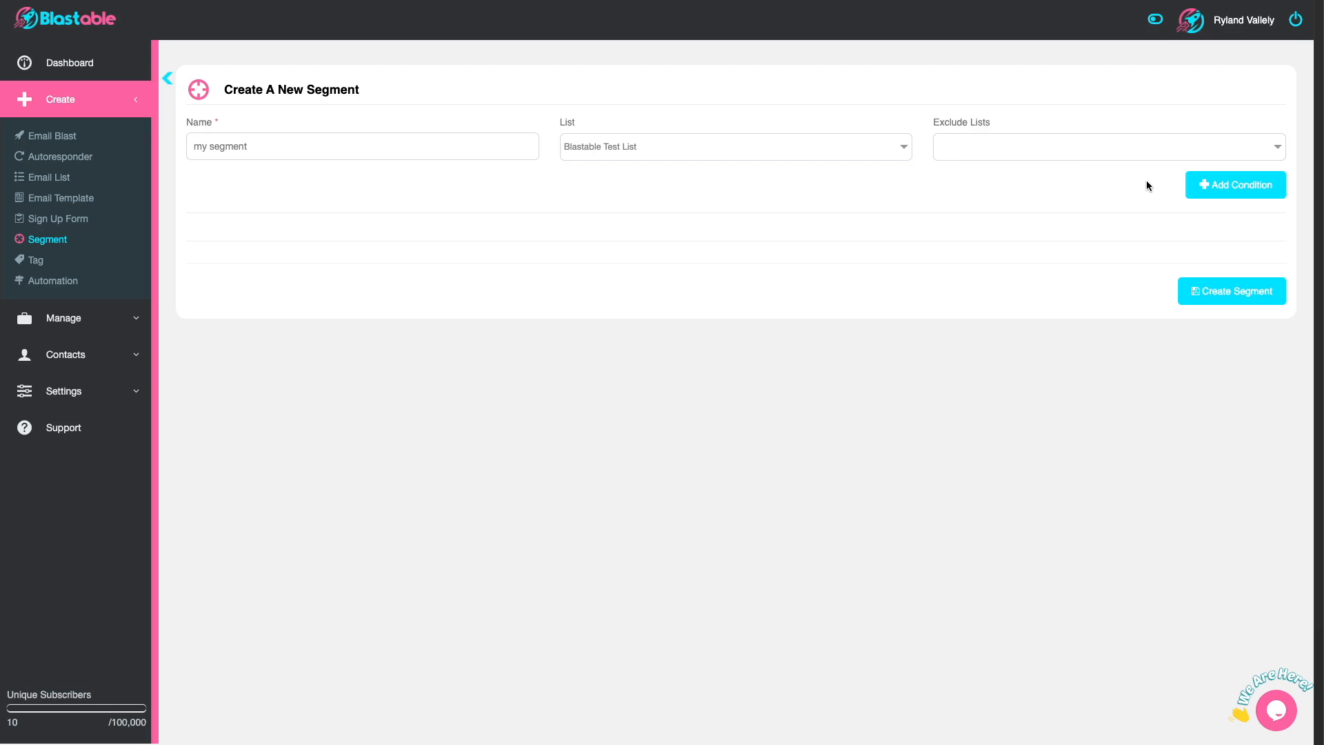
# Step: Add a segment condition for contacts whose Last Opened date is In The Last 30 Days
pyautogui.click(1251, 183)
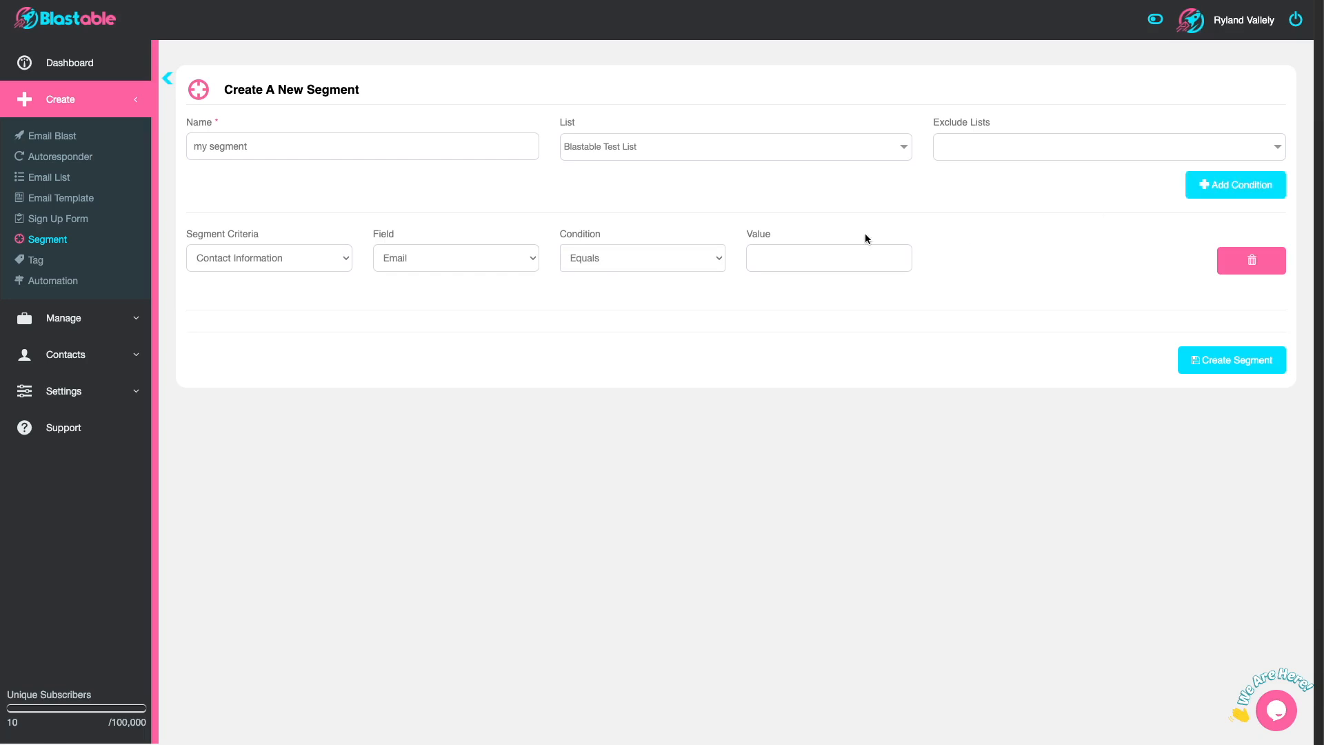
pyautogui.click(306, 266)
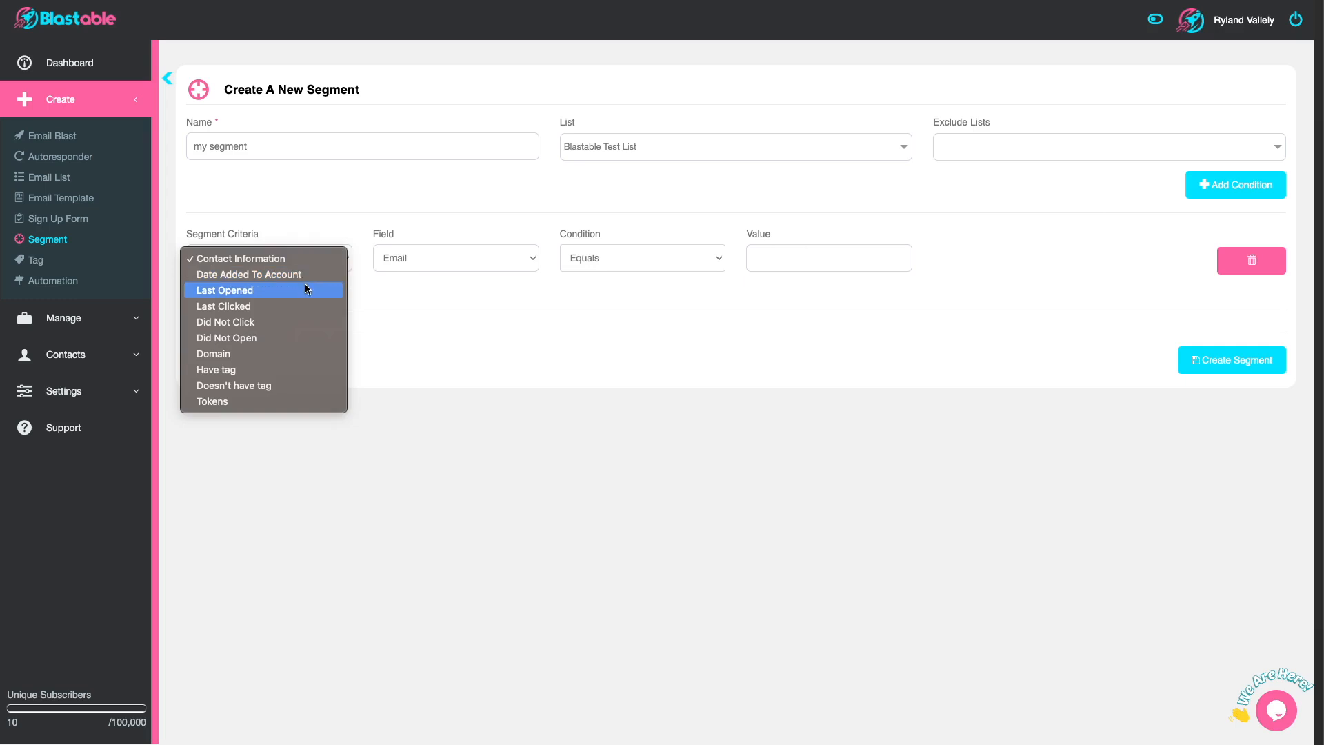
pyautogui.click(305, 285)
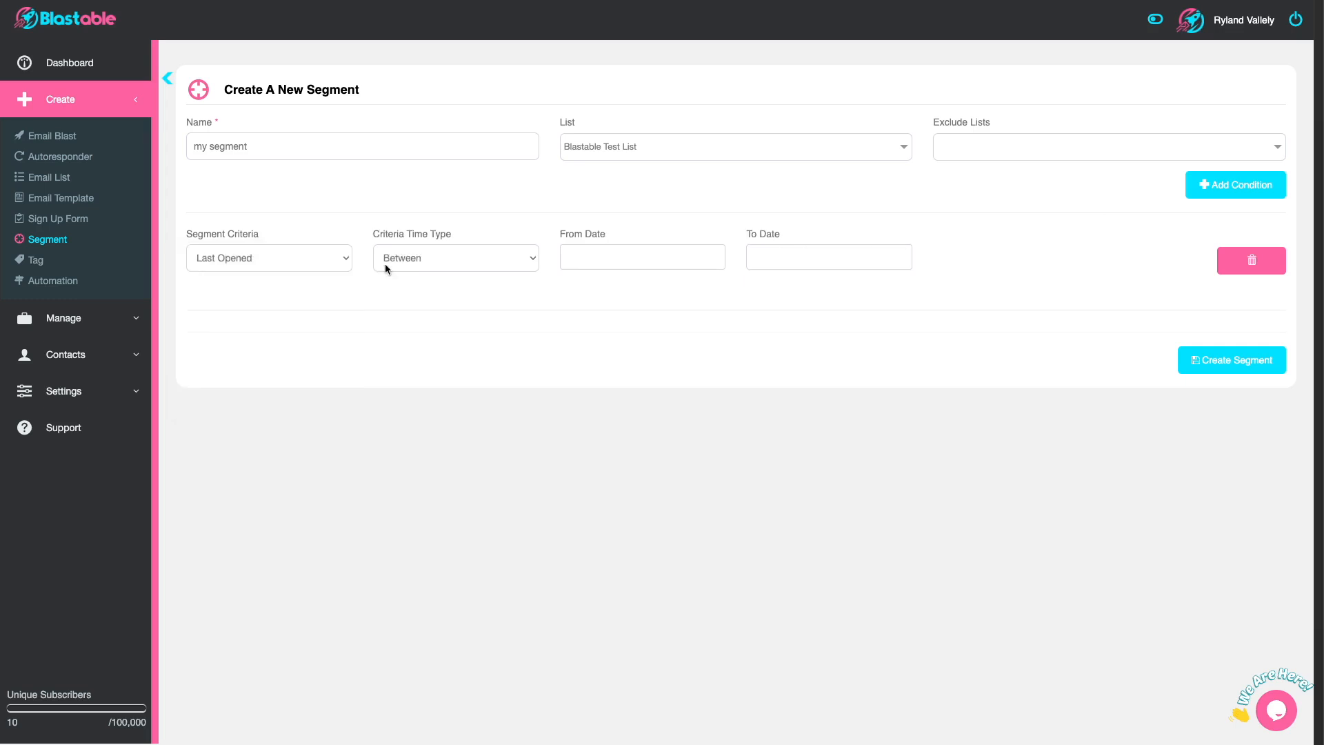
pyautogui.click(449, 257)
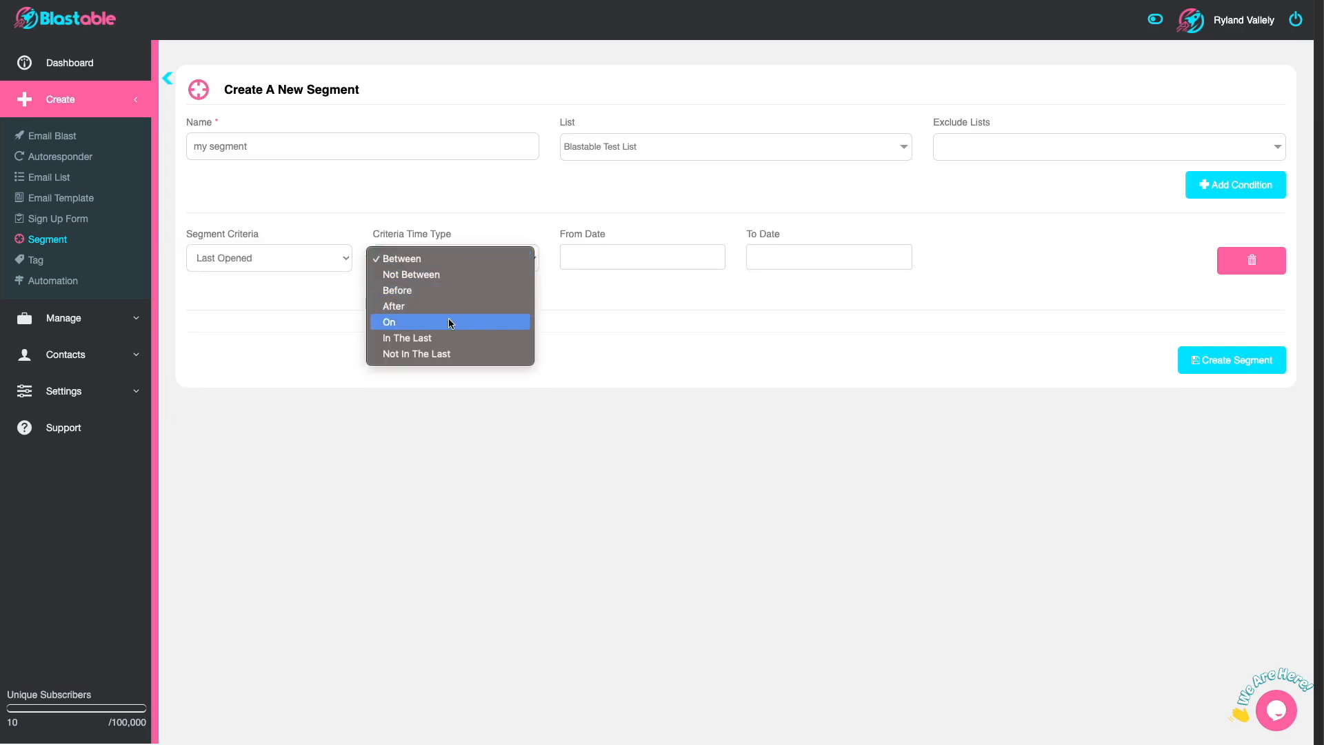
pyautogui.click(453, 338)
pyautogui.doubleClick(574, 255)
pyautogui.write('30')
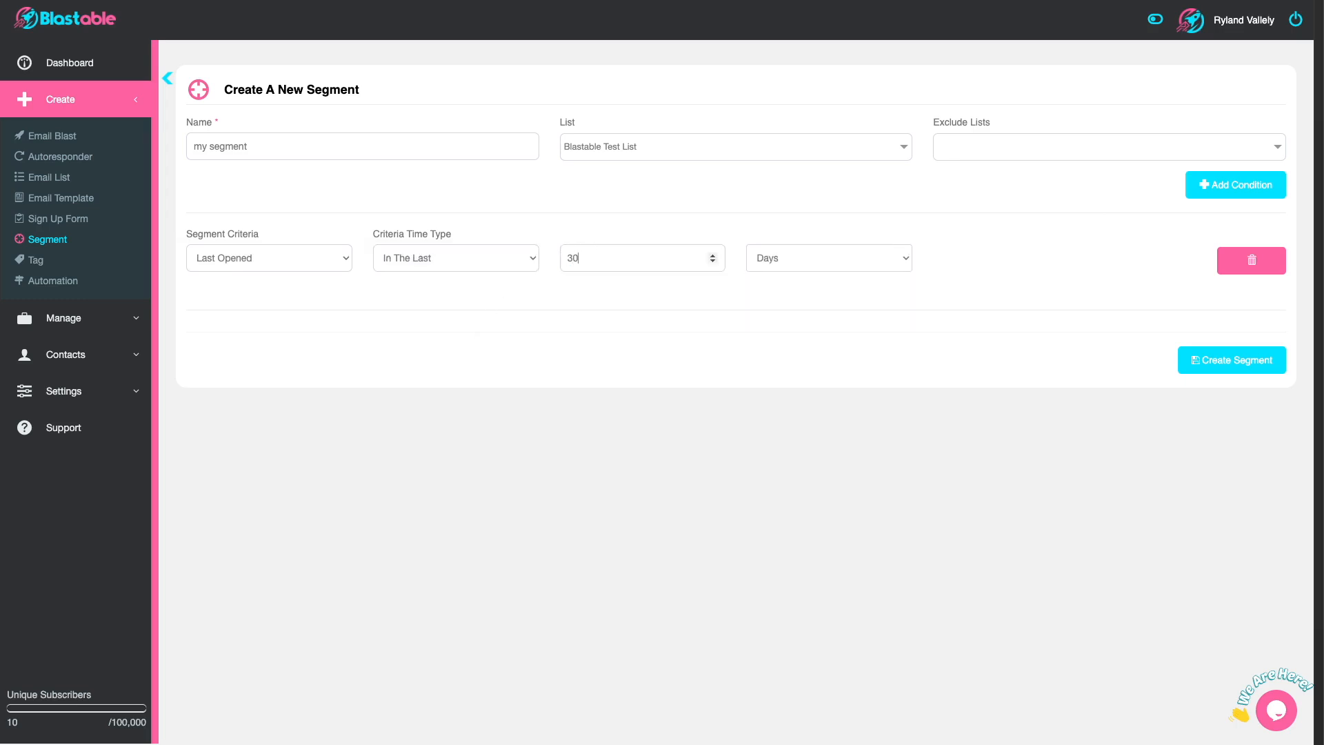
pyautogui.click(810, 250)
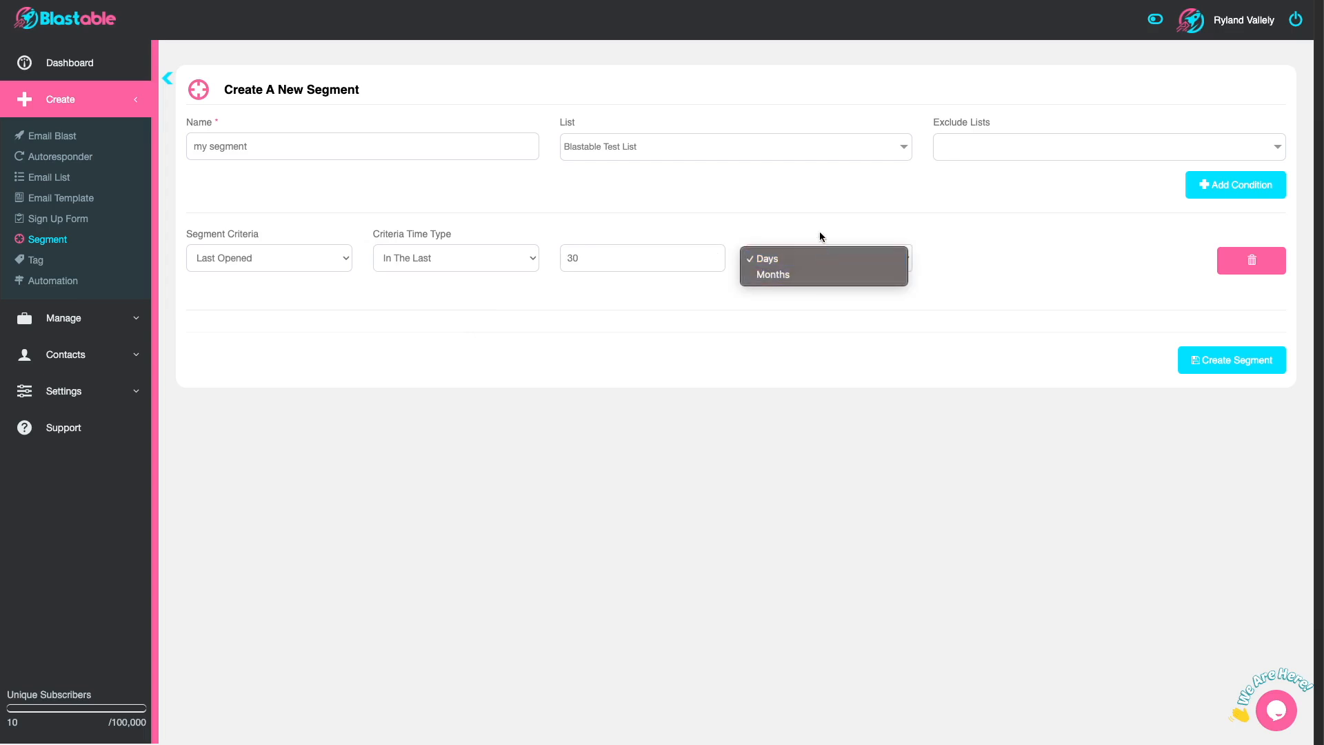
pyautogui.click(818, 230)
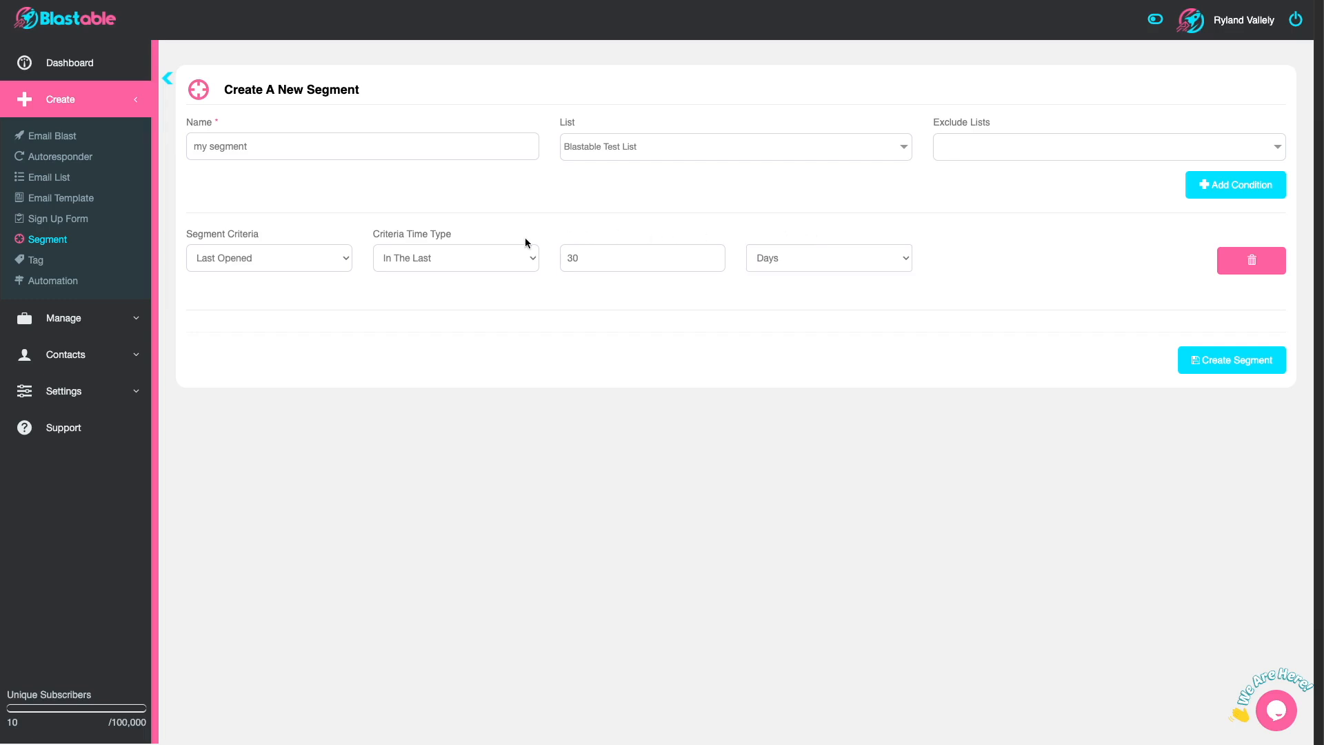
pyautogui.click(490, 258)
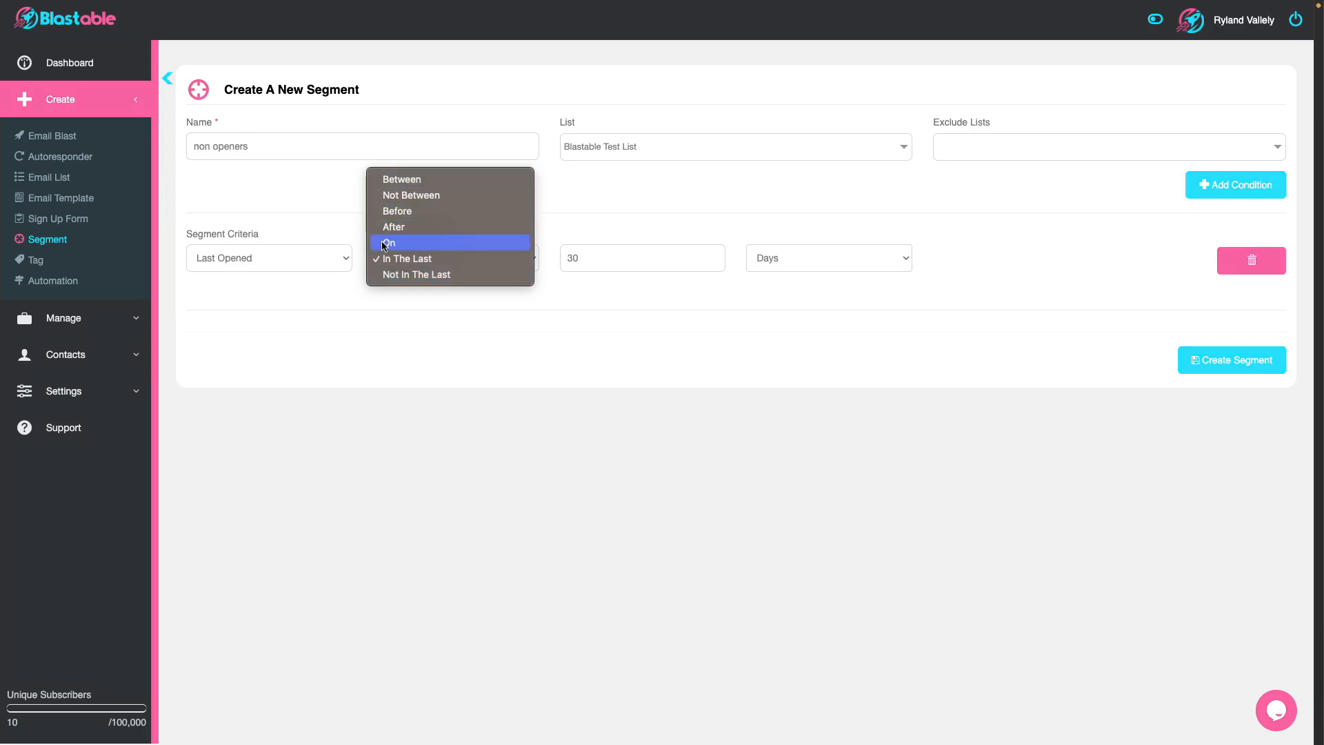
pyautogui.click(314, 258)
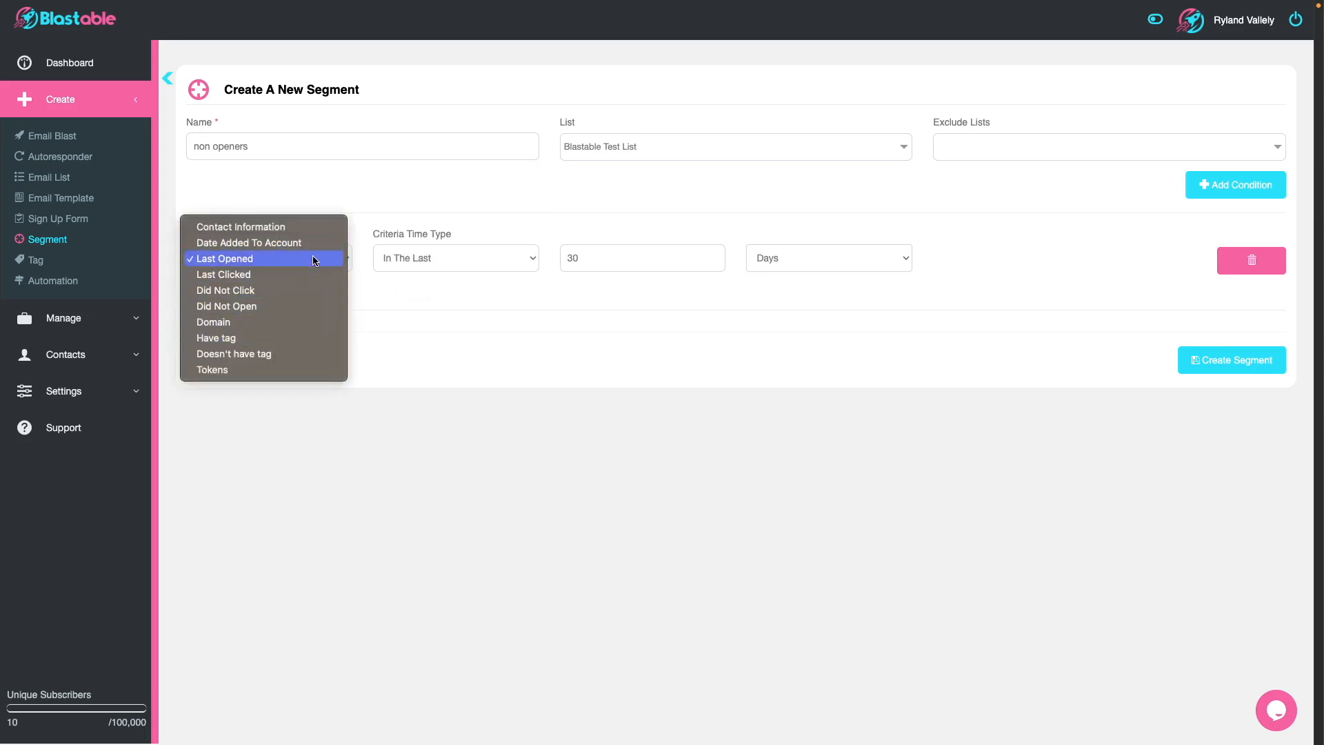
pyautogui.click(399, 275)
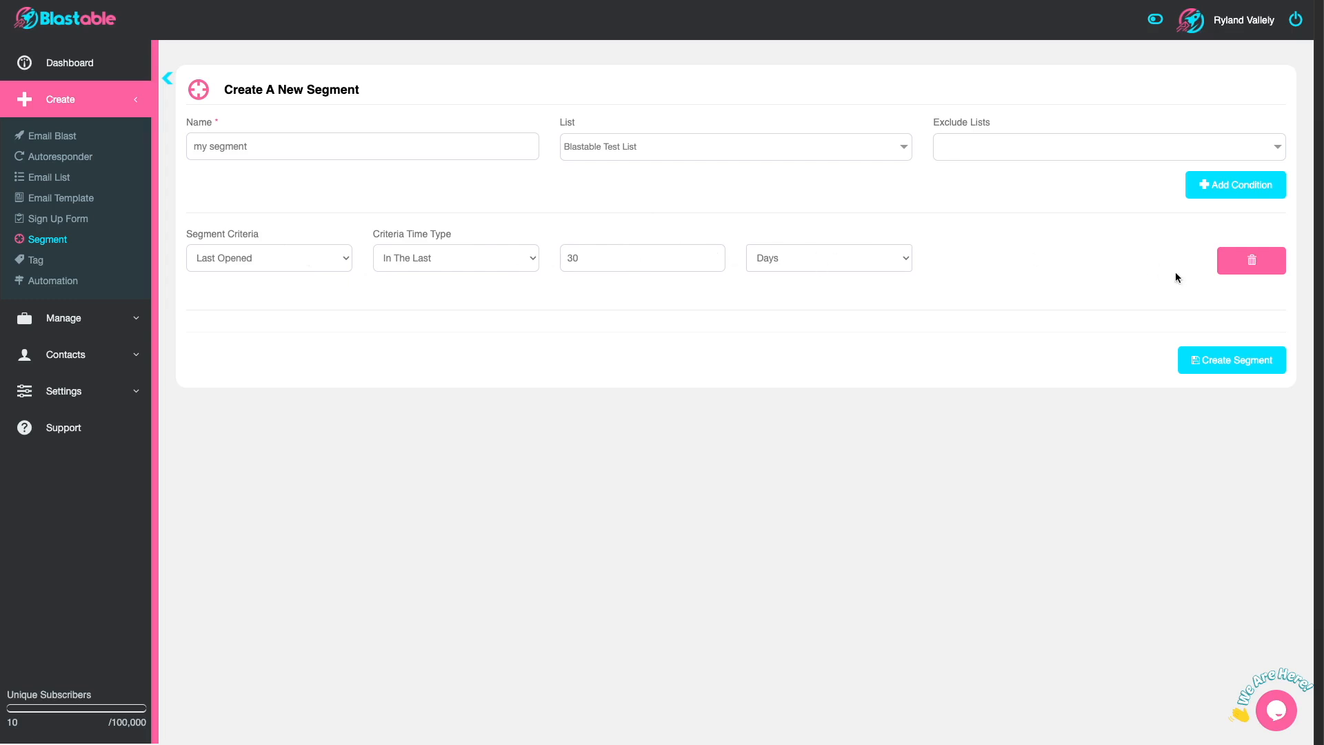
# Step: Create the segment and save its changes
pyautogui.click(1243, 362)
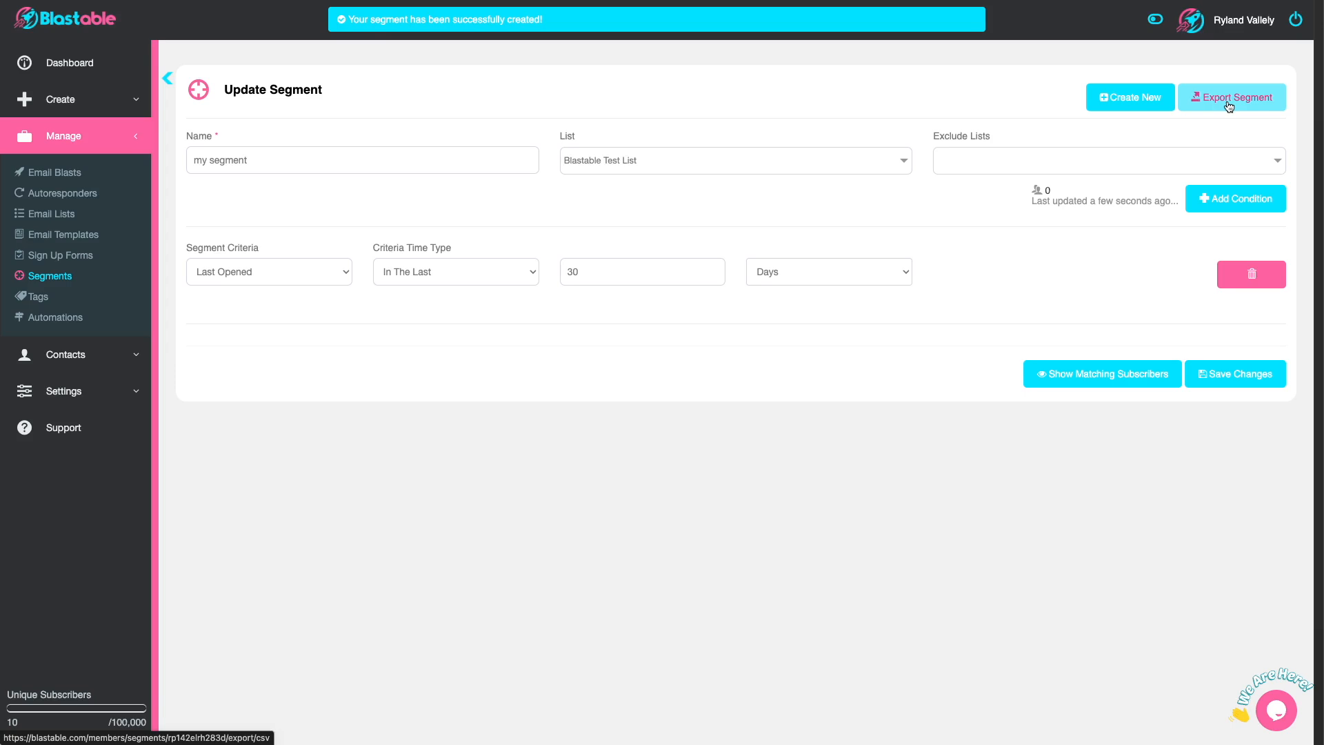
pyautogui.click(1255, 373)
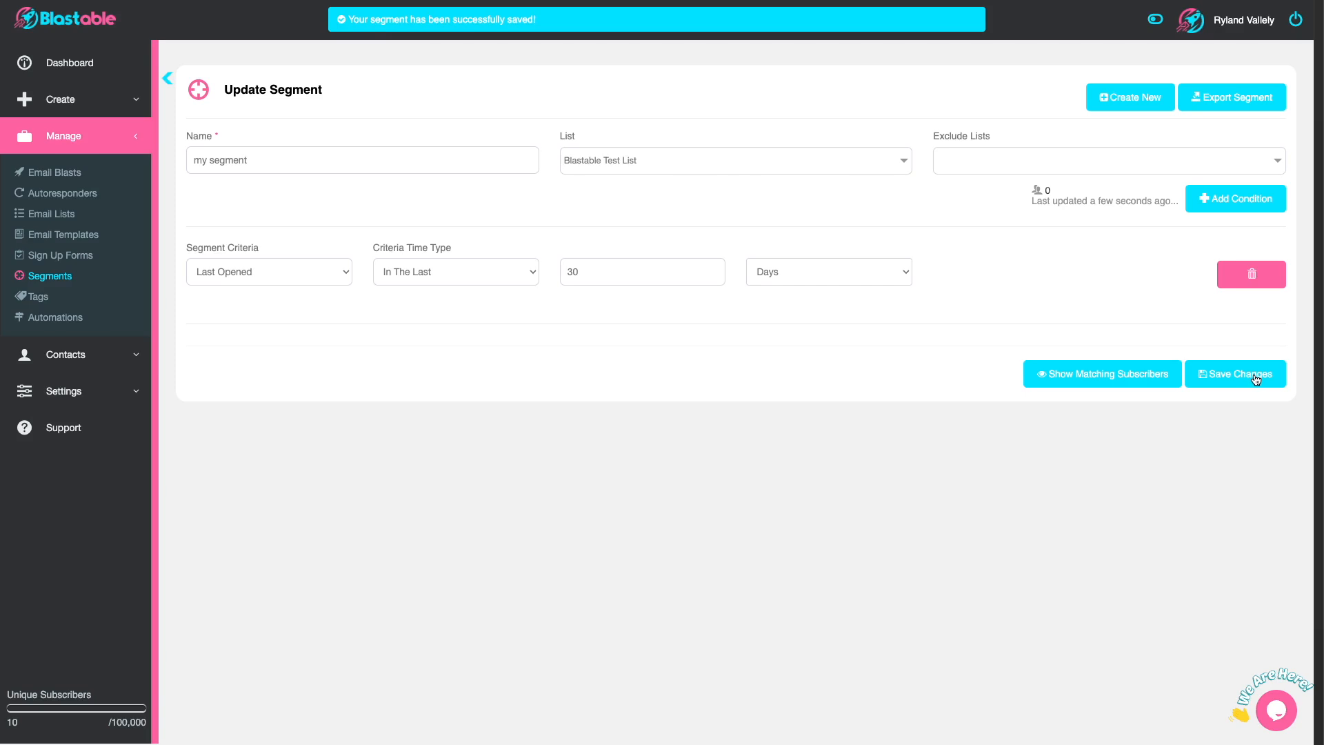
# Step: Add a second condition to the segment: Date Added To Account, In The Last 30 Days
pyautogui.click(1222, 207)
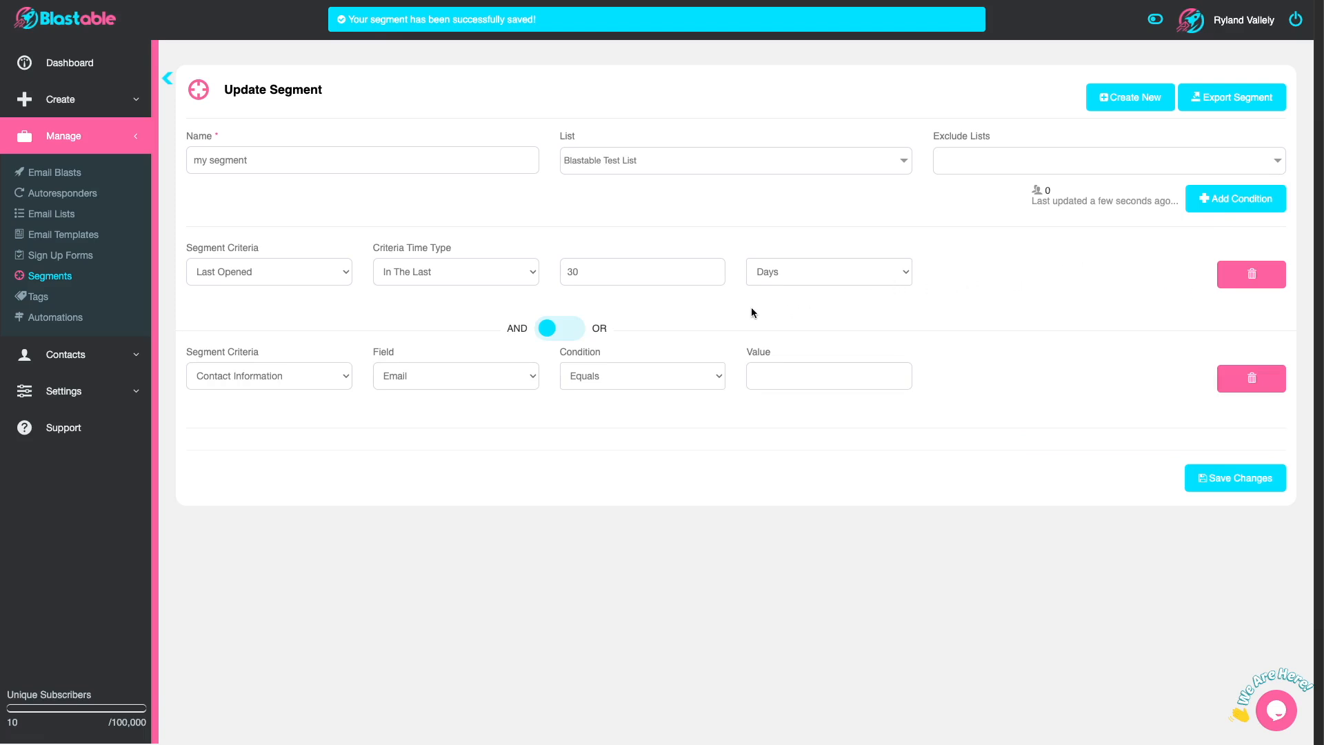
pyautogui.click(336, 374)
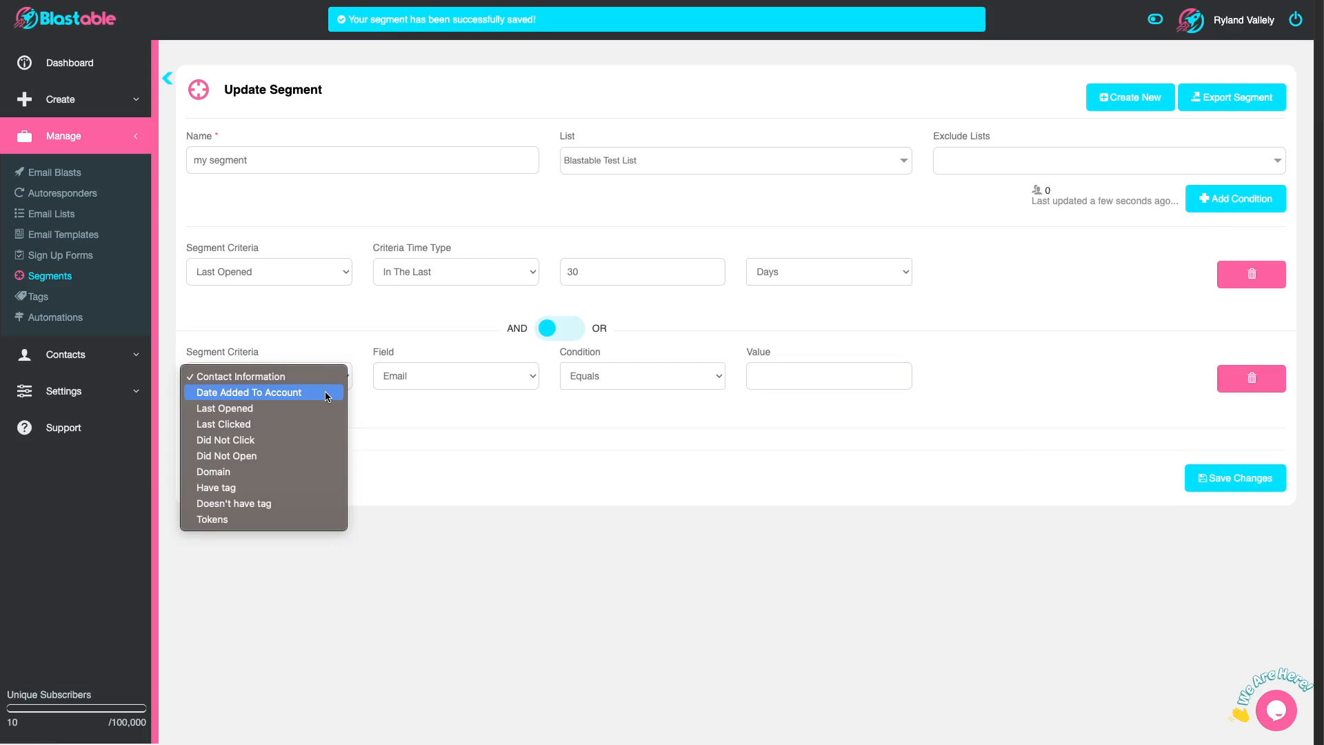
pyautogui.click(327, 393)
pyautogui.click(424, 375)
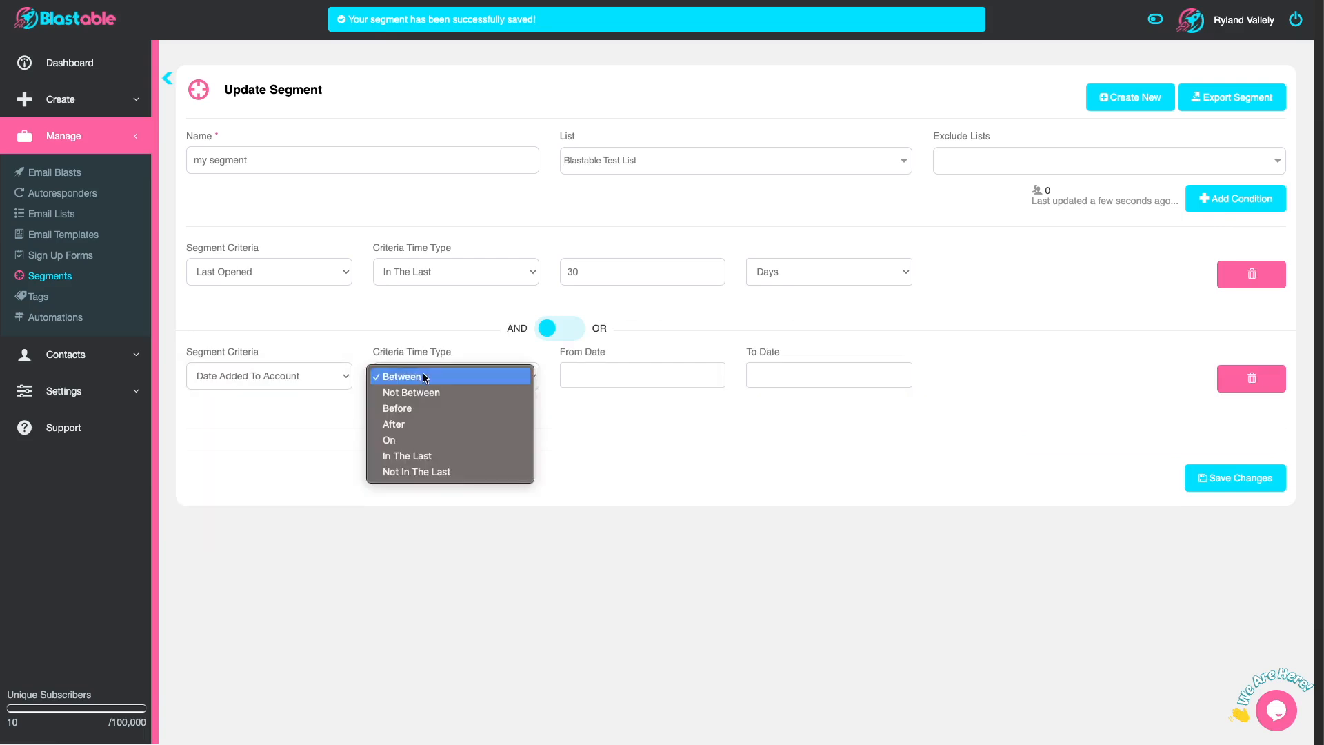
pyautogui.click(444, 455)
pyautogui.click(581, 378)
pyautogui.write('3')
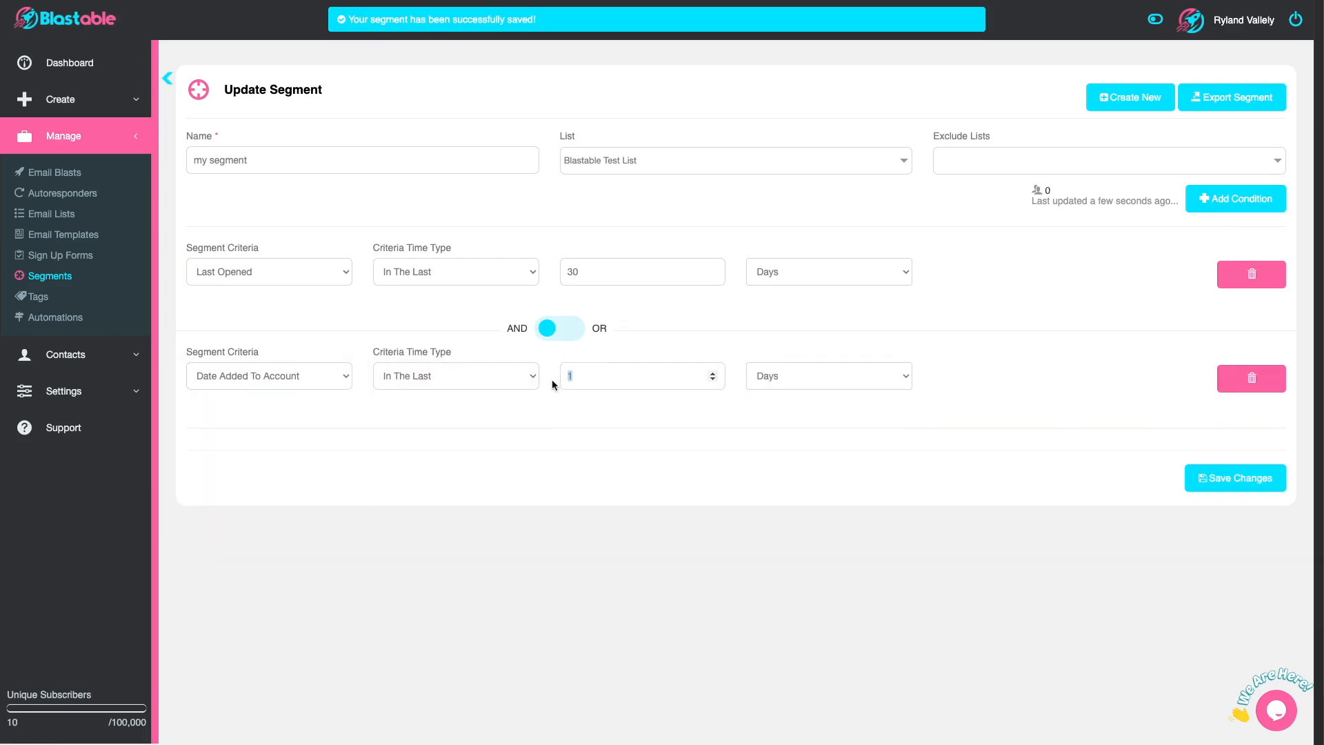
pyautogui.write('0')
# Step: Join the two segment conditions with OR and save the segment
pyautogui.click(551, 332)
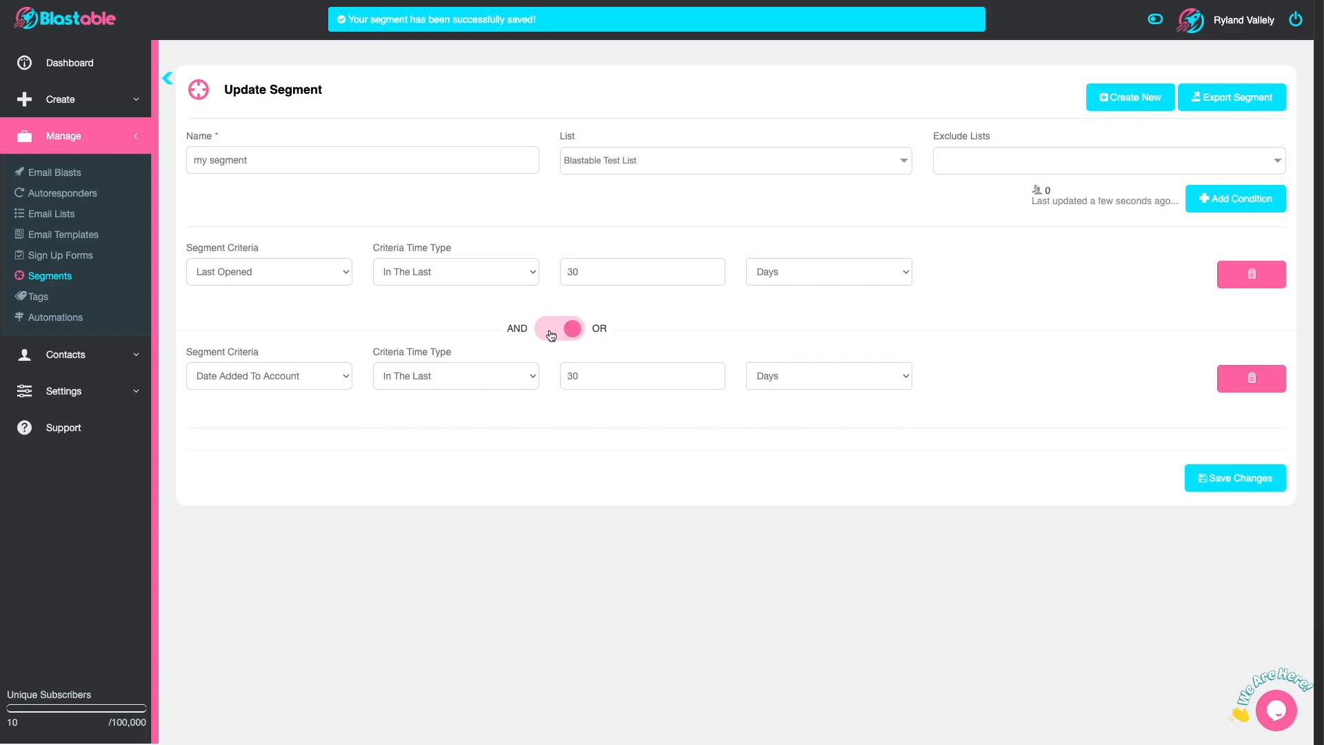
pyautogui.click(565, 335)
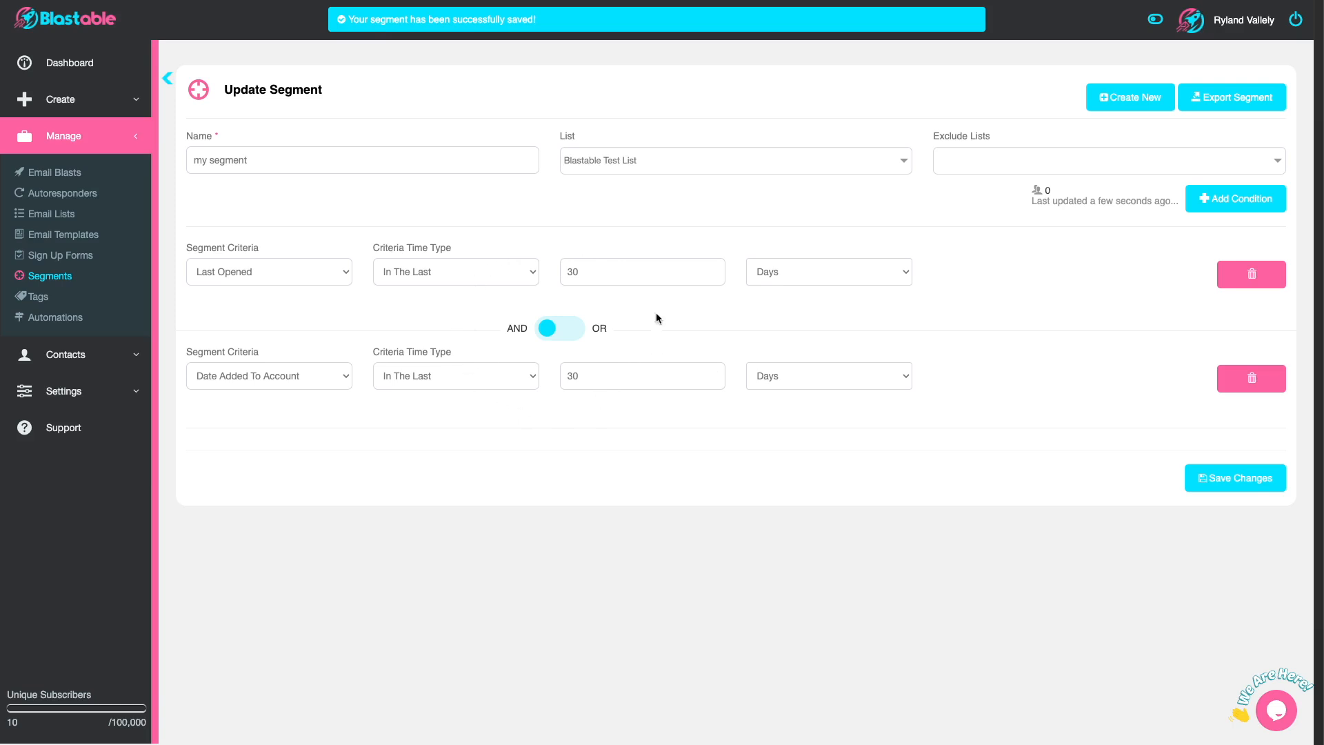
pyautogui.click(549, 329)
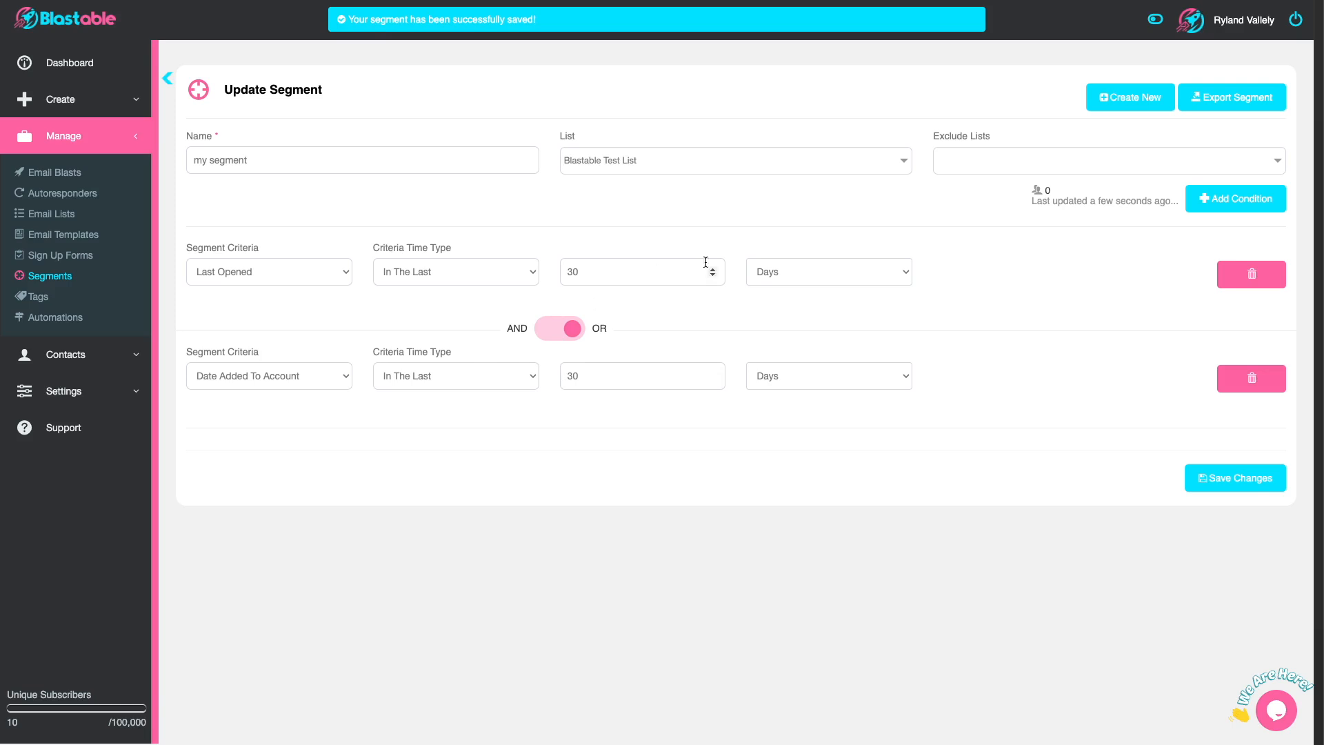
pyautogui.click(1246, 488)
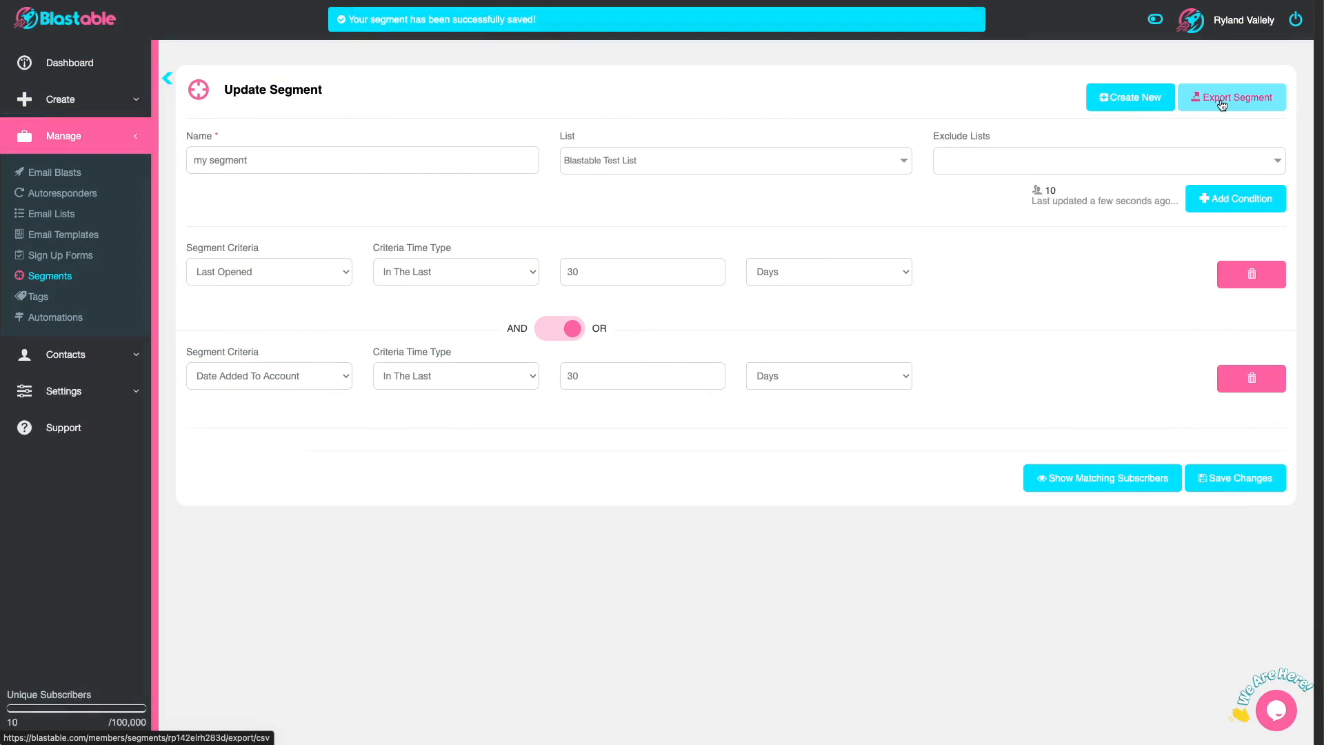
pyautogui.click(283, 283)
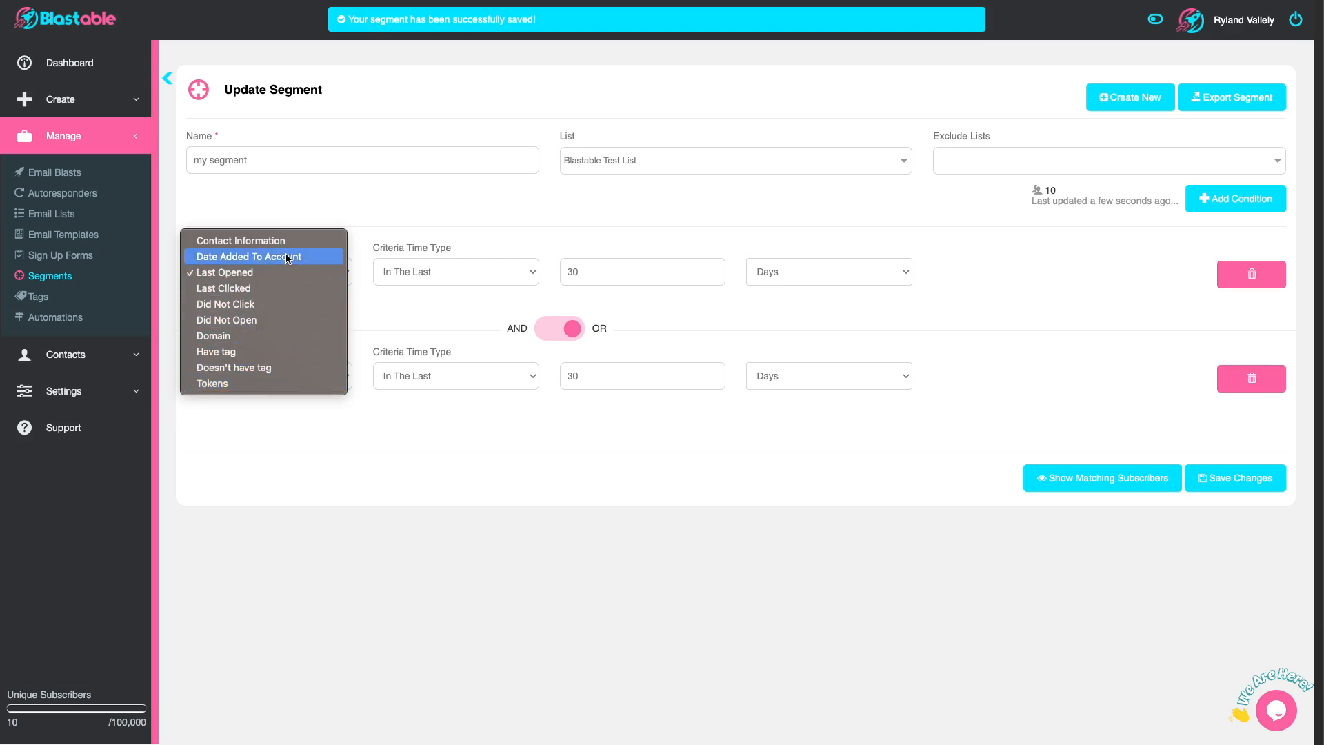
pyautogui.click(405, 273)
pyautogui.click(405, 272)
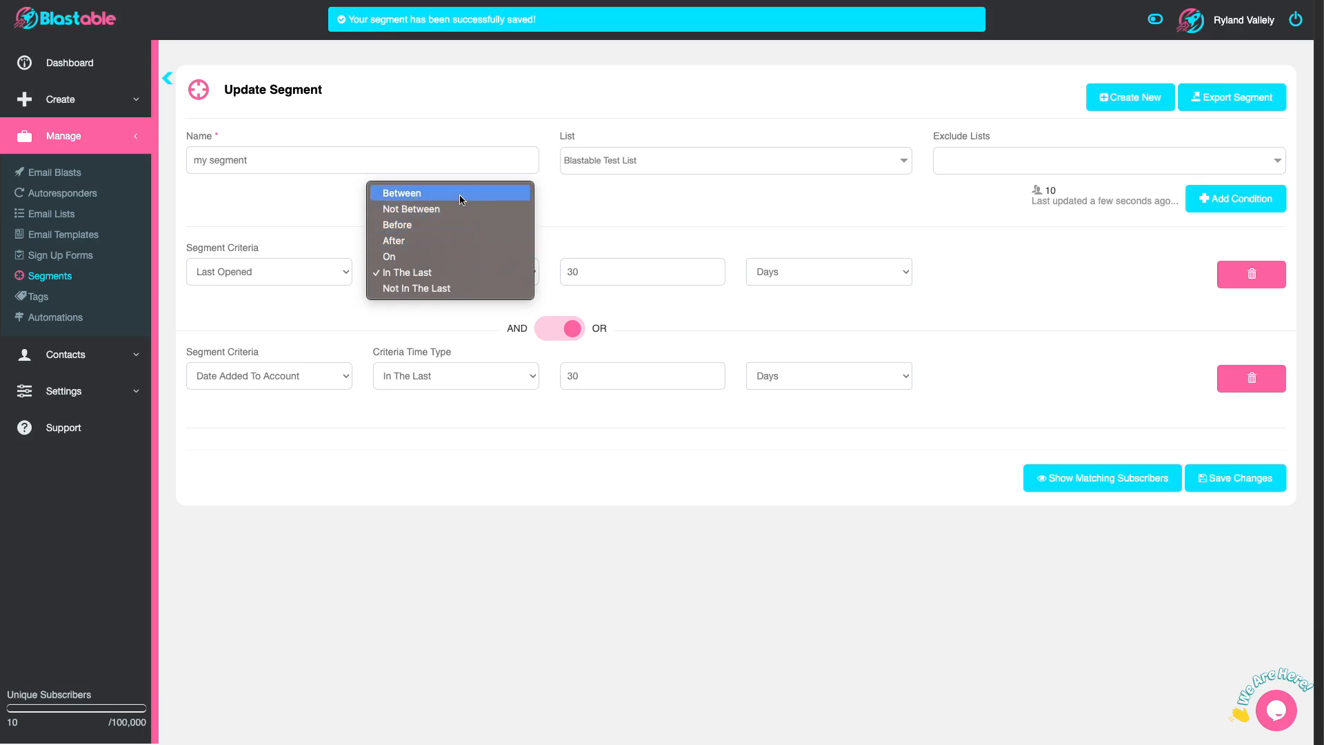
pyautogui.click(615, 243)
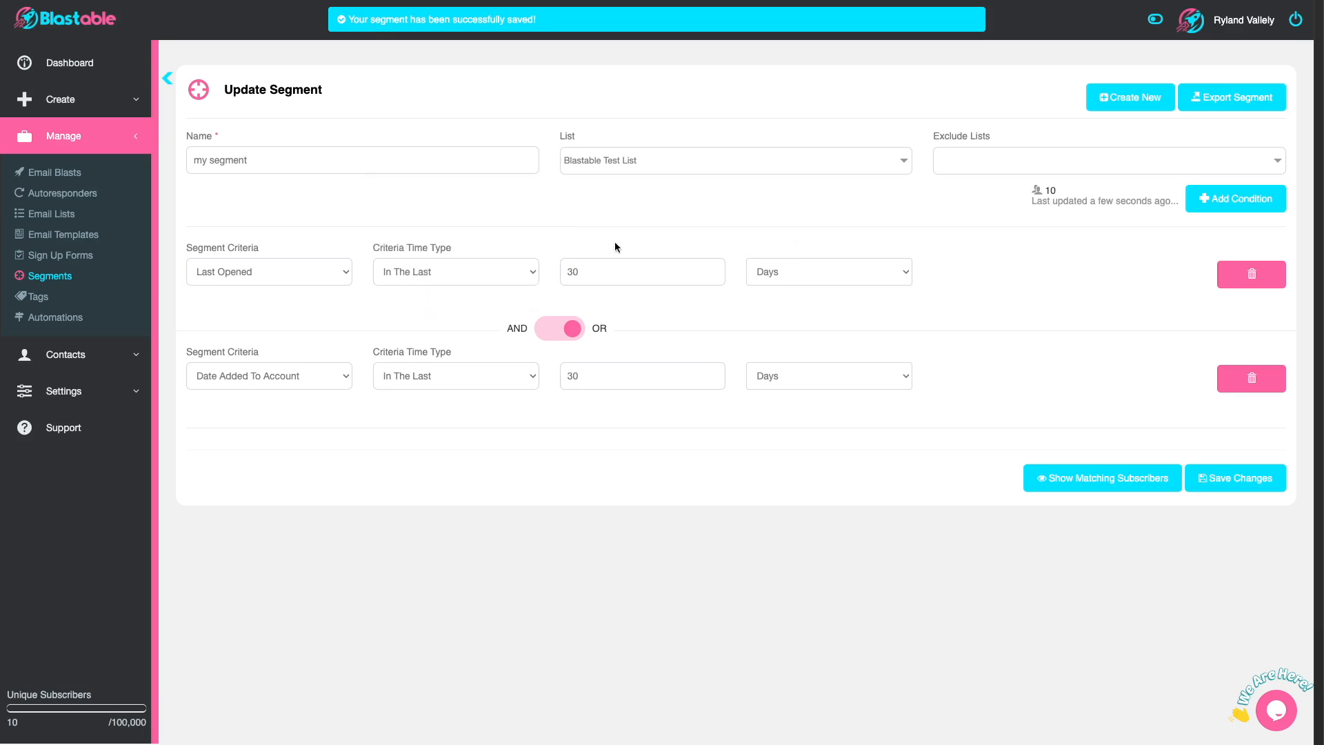
# Step: Try changing the first condition's criteria to Domain, Equals, Gmail, and review the other domain groups available
pyautogui.click(322, 274)
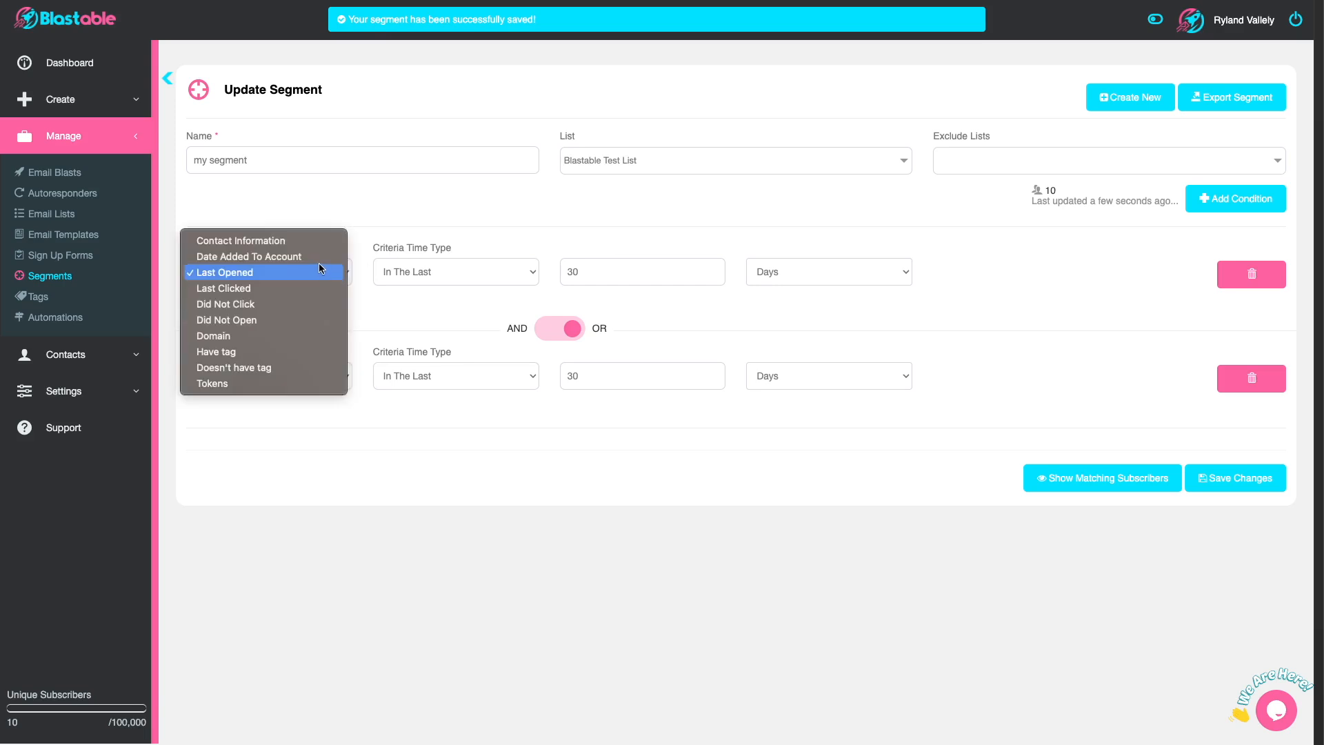
pyautogui.click(320, 333)
pyautogui.click(418, 275)
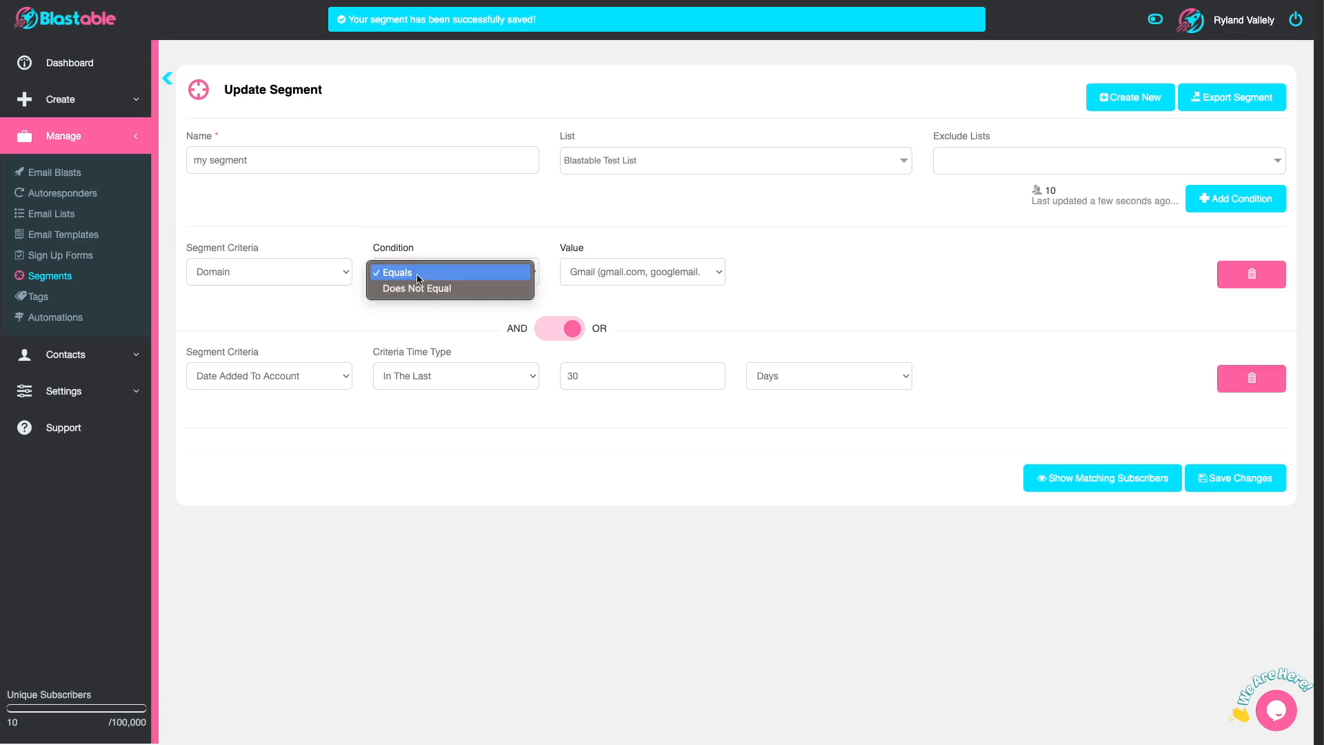
pyautogui.click(418, 274)
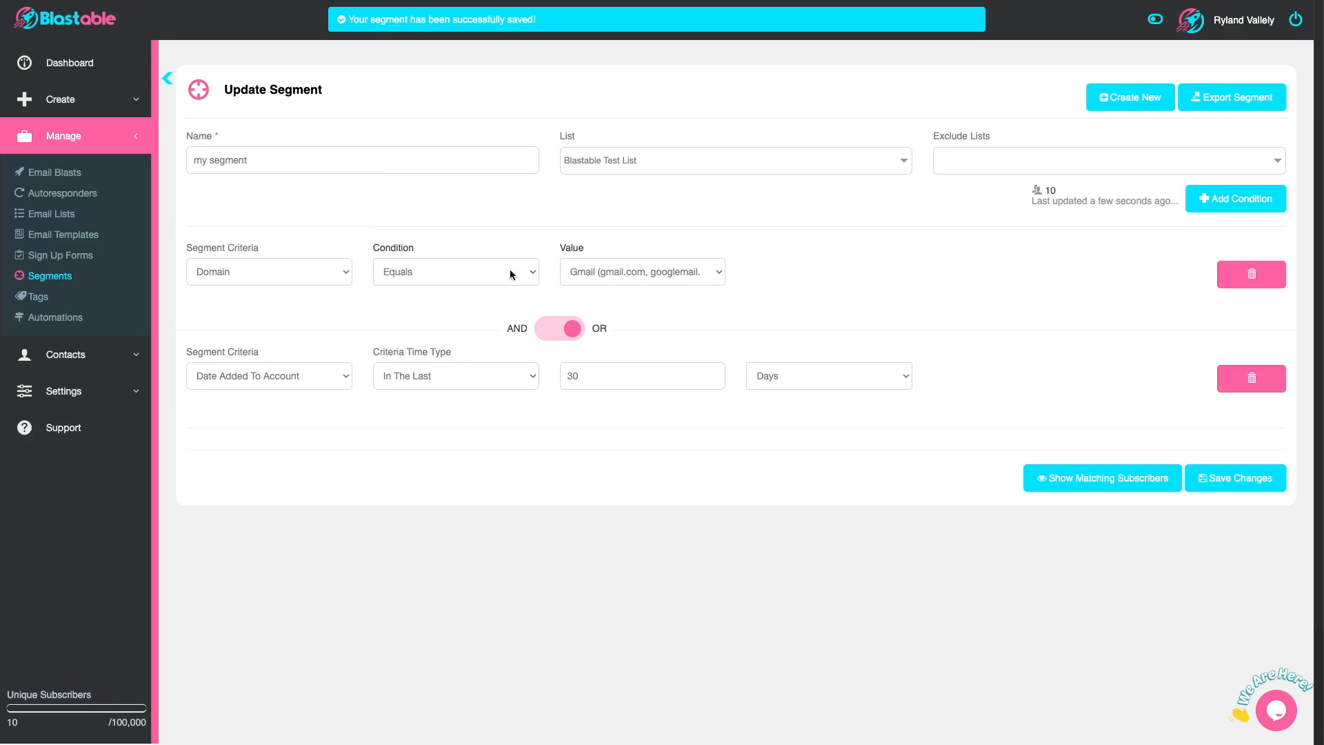
pyautogui.click(602, 272)
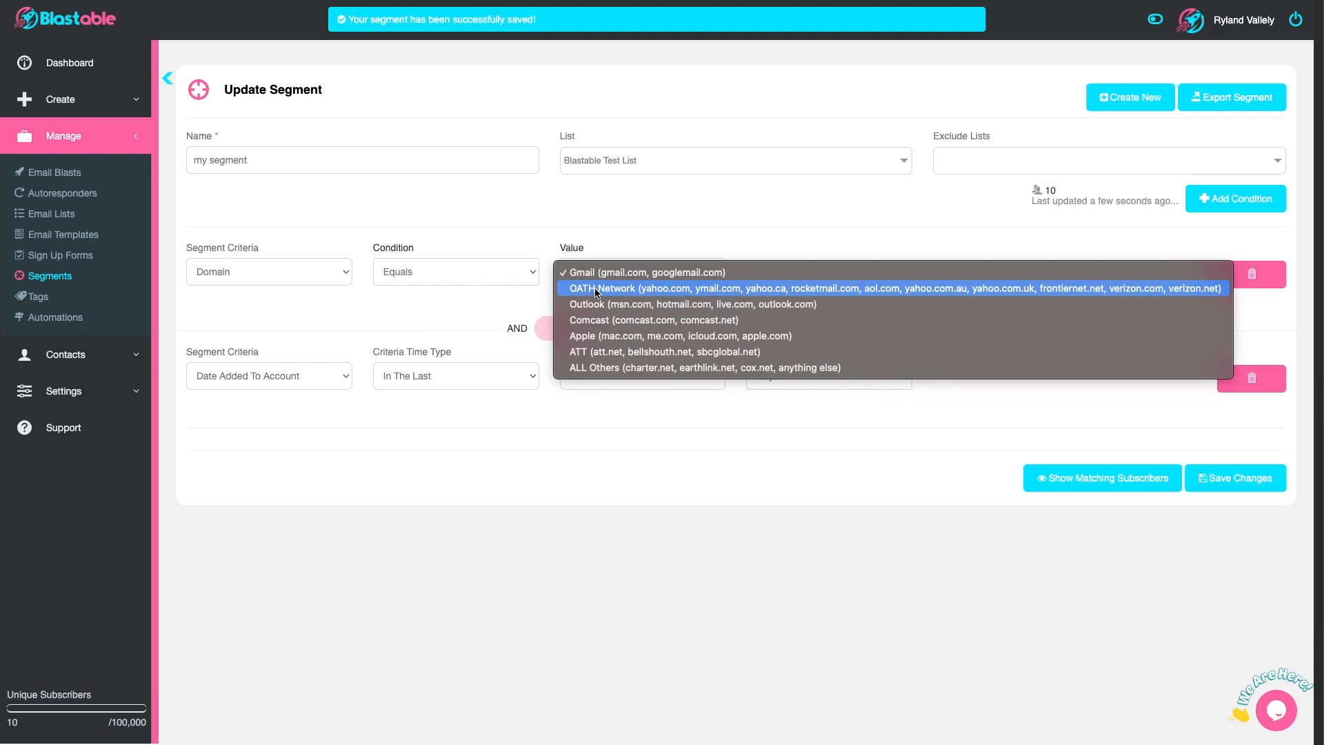
pyautogui.click(624, 236)
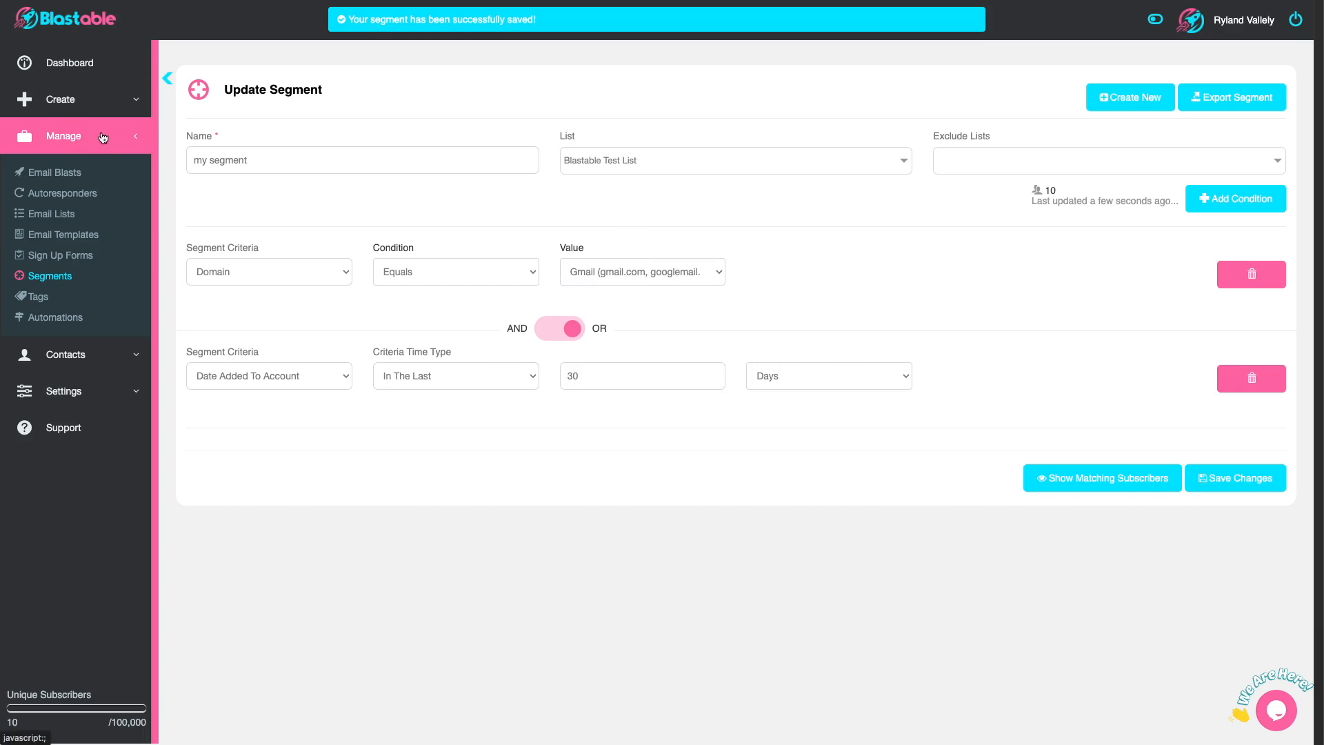
# Step: Open the list of saved segments and view the actions available for the "My segment" entry added 08-10-2024
pyautogui.click(74, 280)
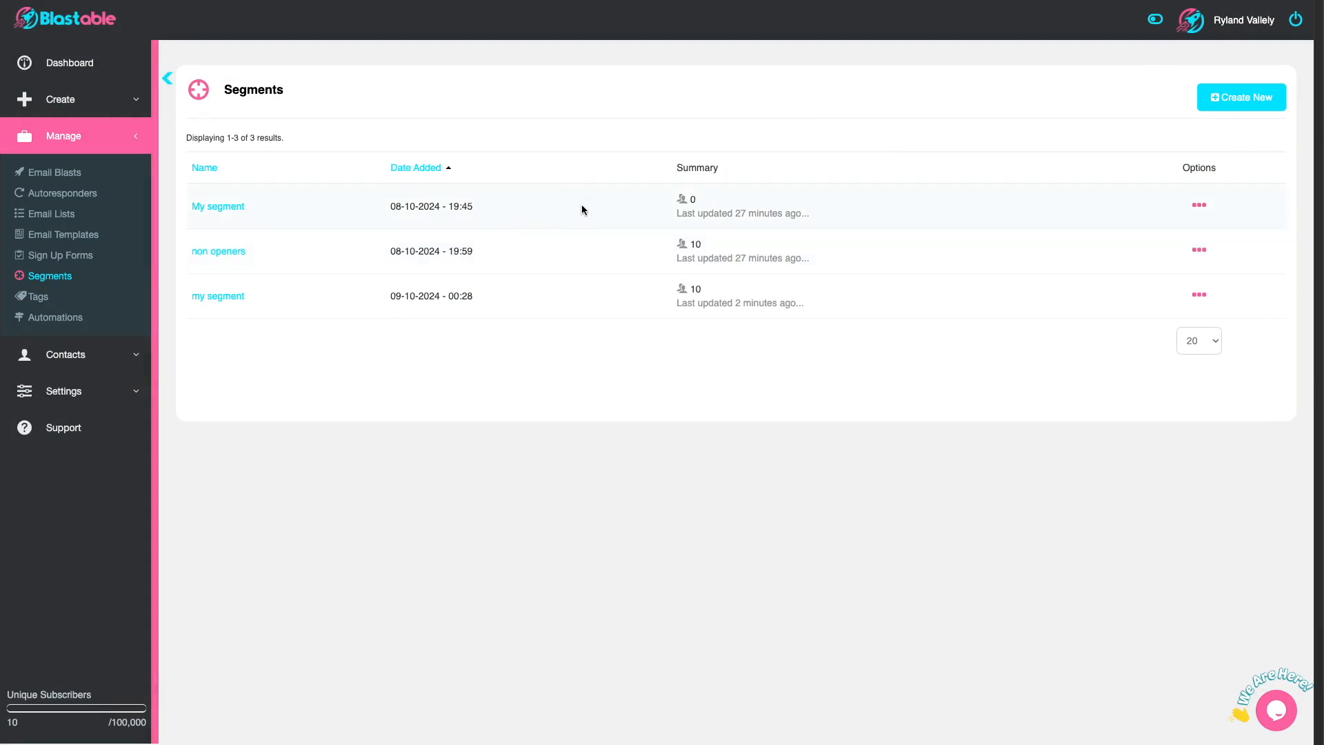
pyautogui.click(1202, 203)
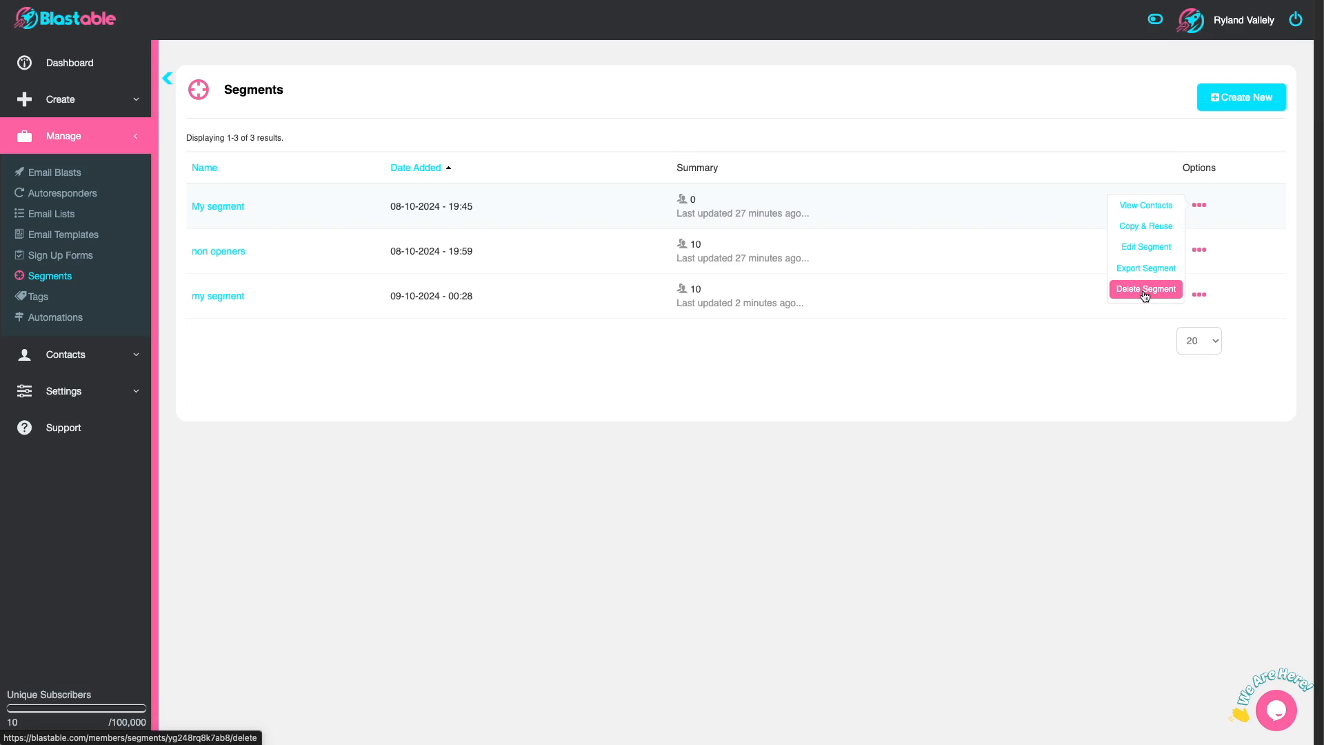
pyautogui.click(1145, 290)
pyautogui.click(104, 100)
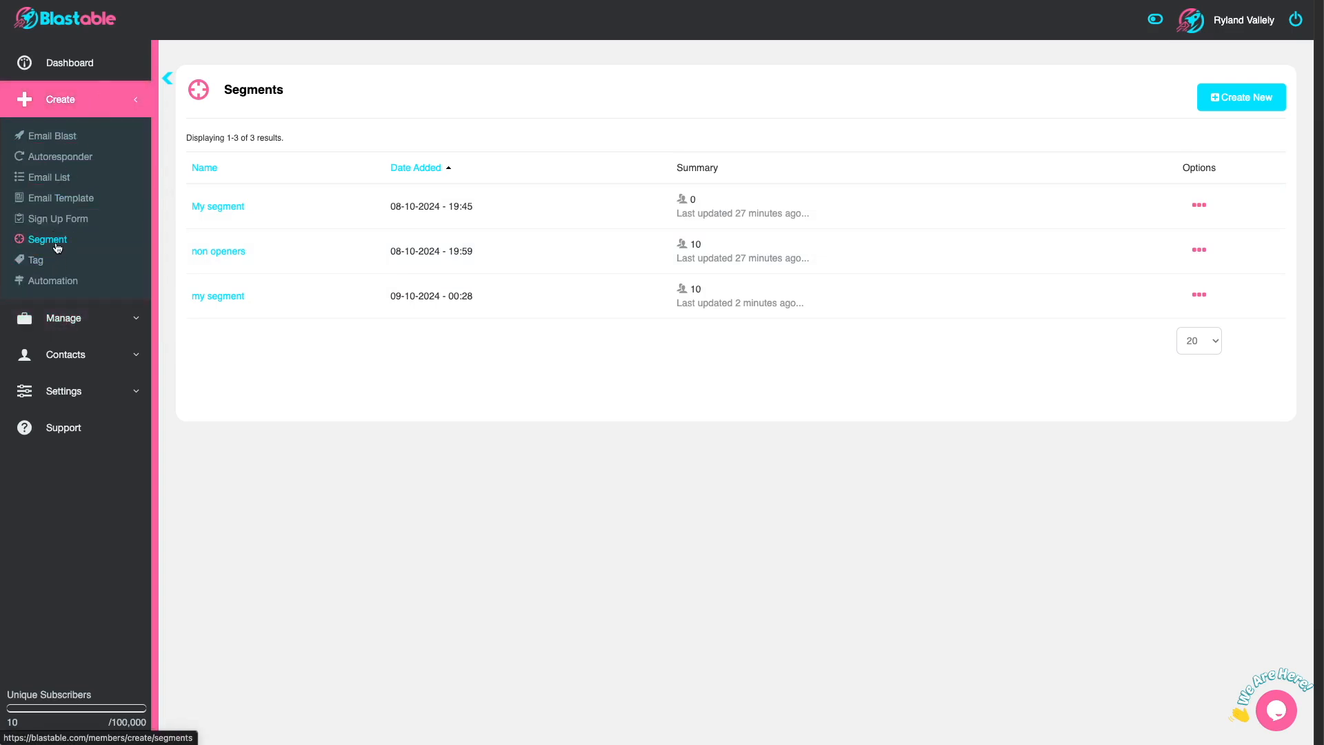
# Step: Create a new segment named "non openers" for the Blastable Test List
pyautogui.click(57, 243)
pyautogui.click(319, 145)
pyautogui.write('non openers')
pyautogui.click(632, 154)
pyautogui.click(617, 191)
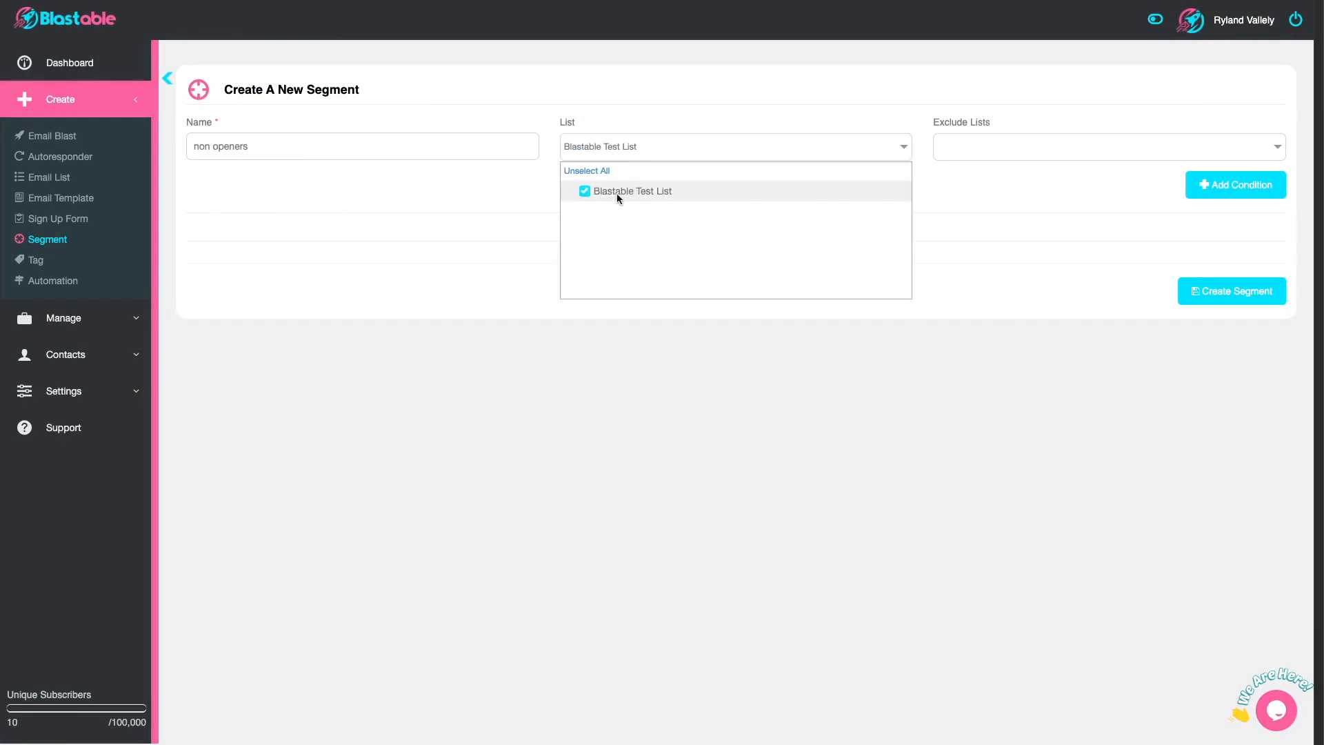
pyautogui.click(750, 122)
# Step: Add a condition to the "non openers" segment for Did Not Open, In The Last 90 Days, and save it
pyautogui.click(1228, 200)
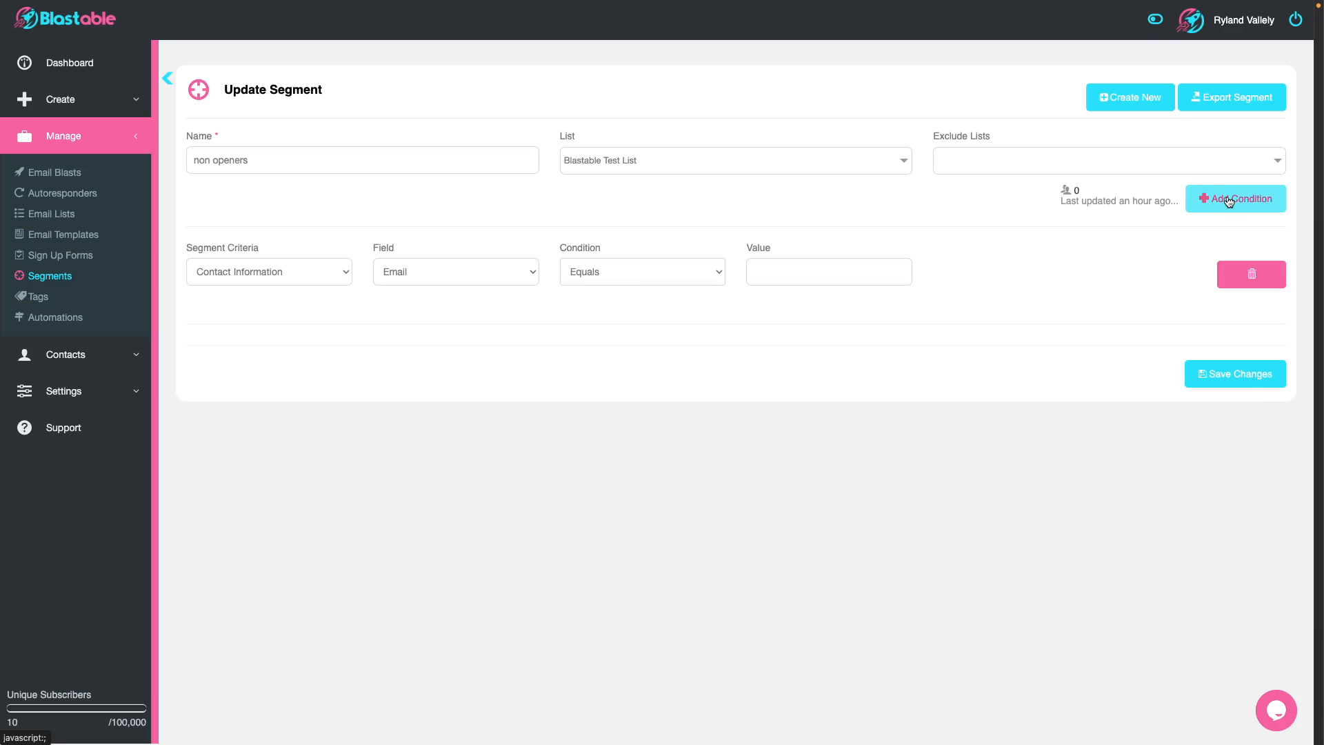
pyautogui.click(257, 276)
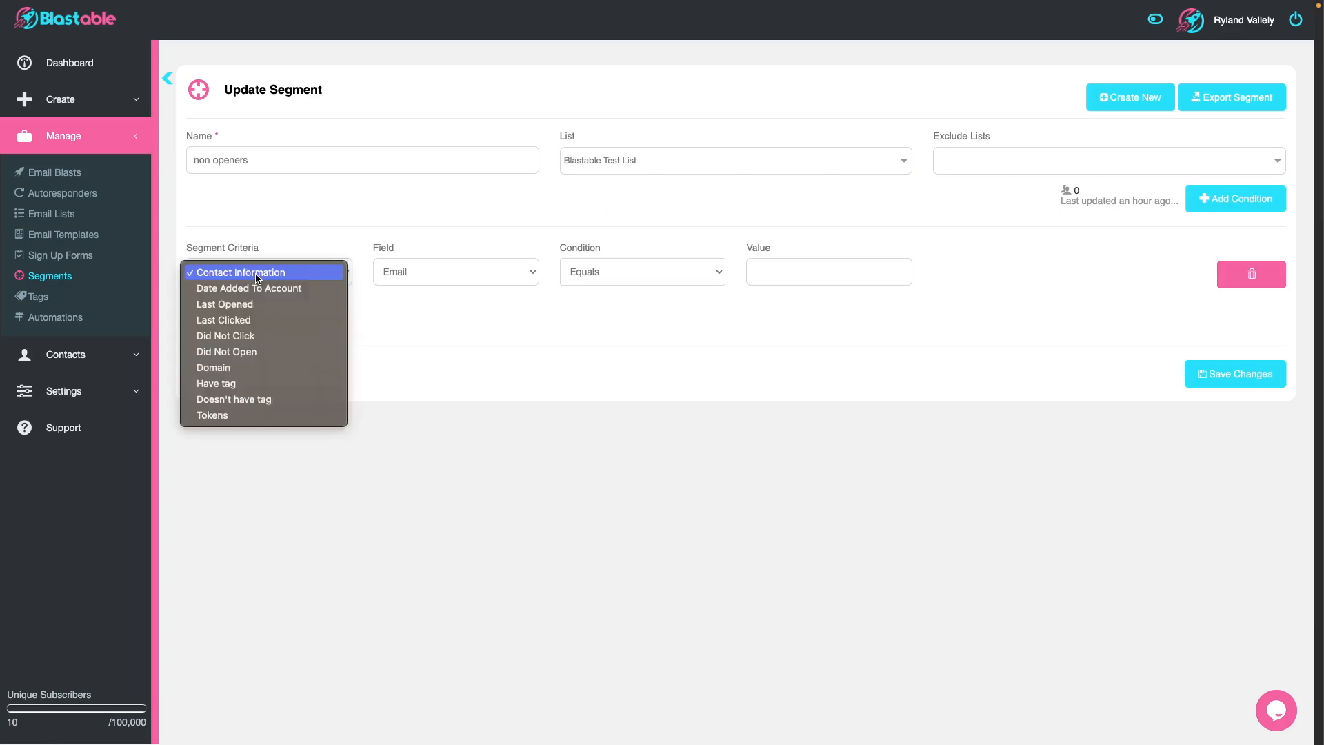
pyautogui.click(256, 352)
pyautogui.click(448, 276)
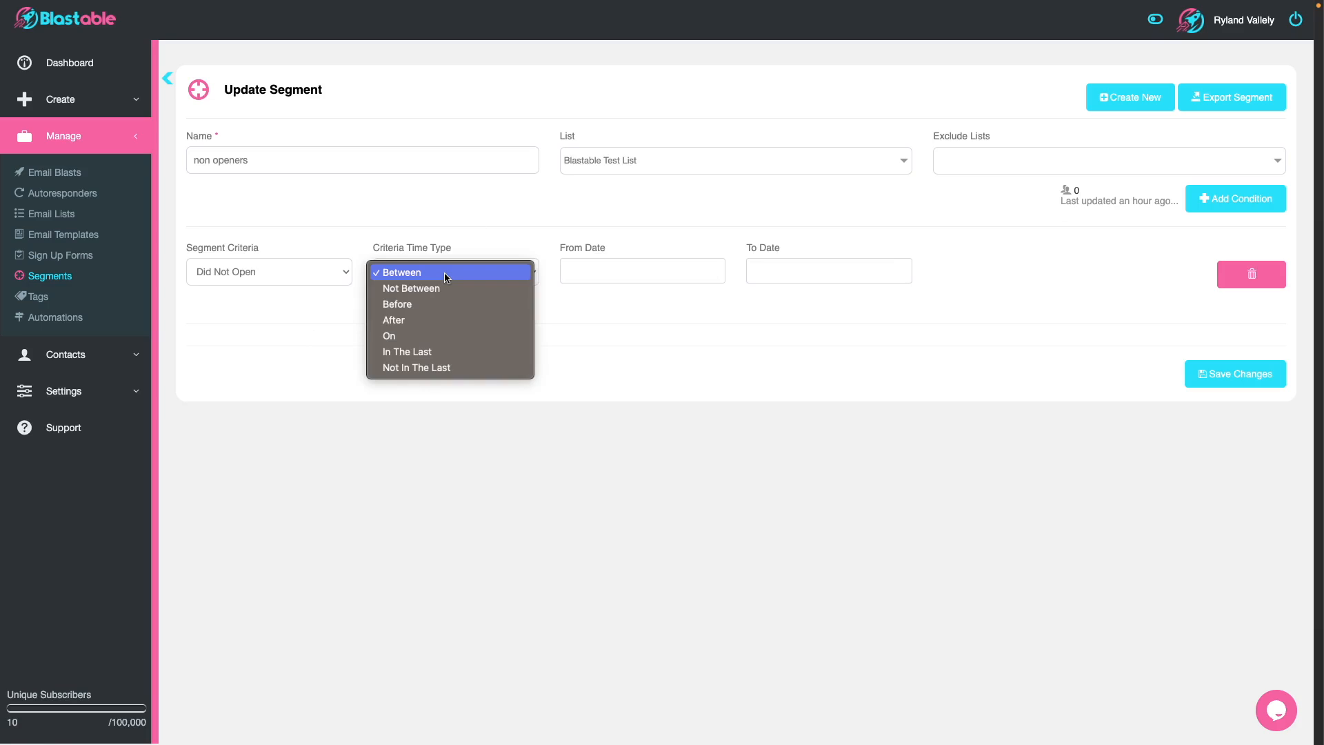
pyautogui.click(447, 352)
pyautogui.moveTo(597, 273); pyautogui.dragTo(539, 273)
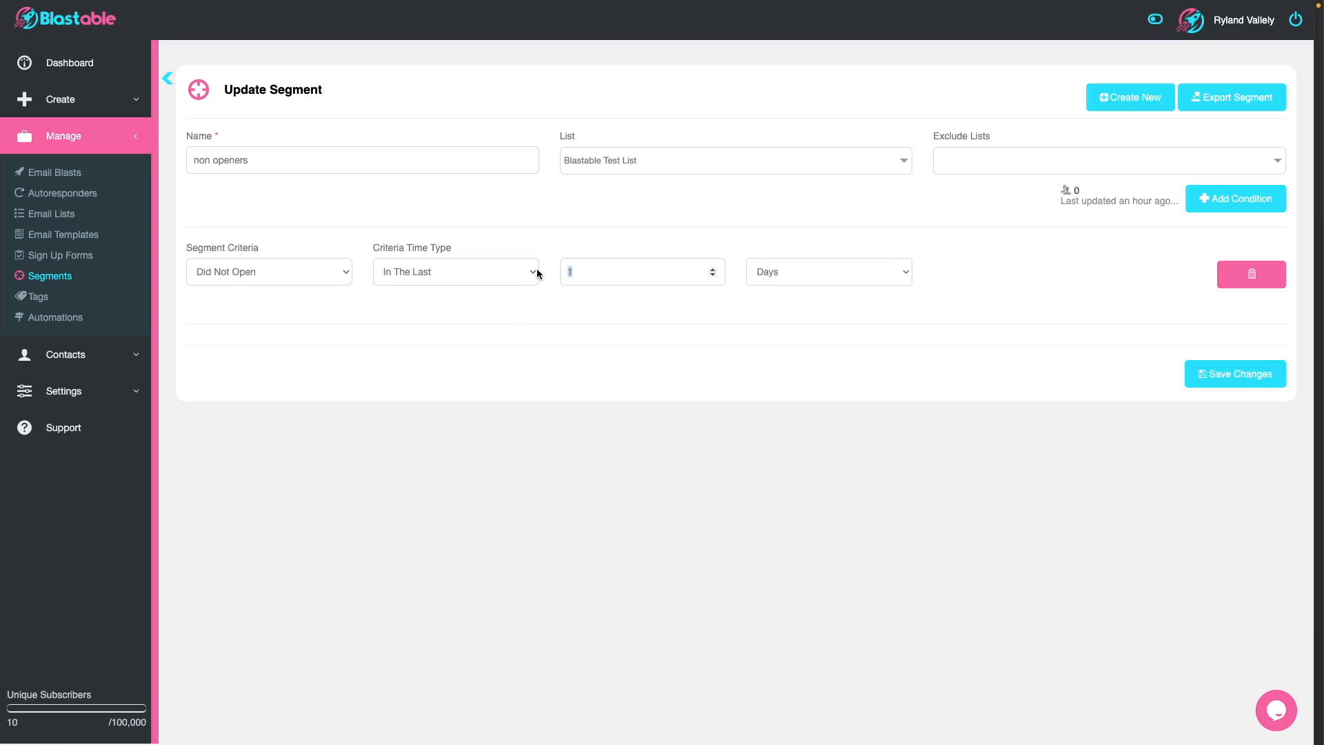
pyautogui.write('90')
pyautogui.click(1217, 379)
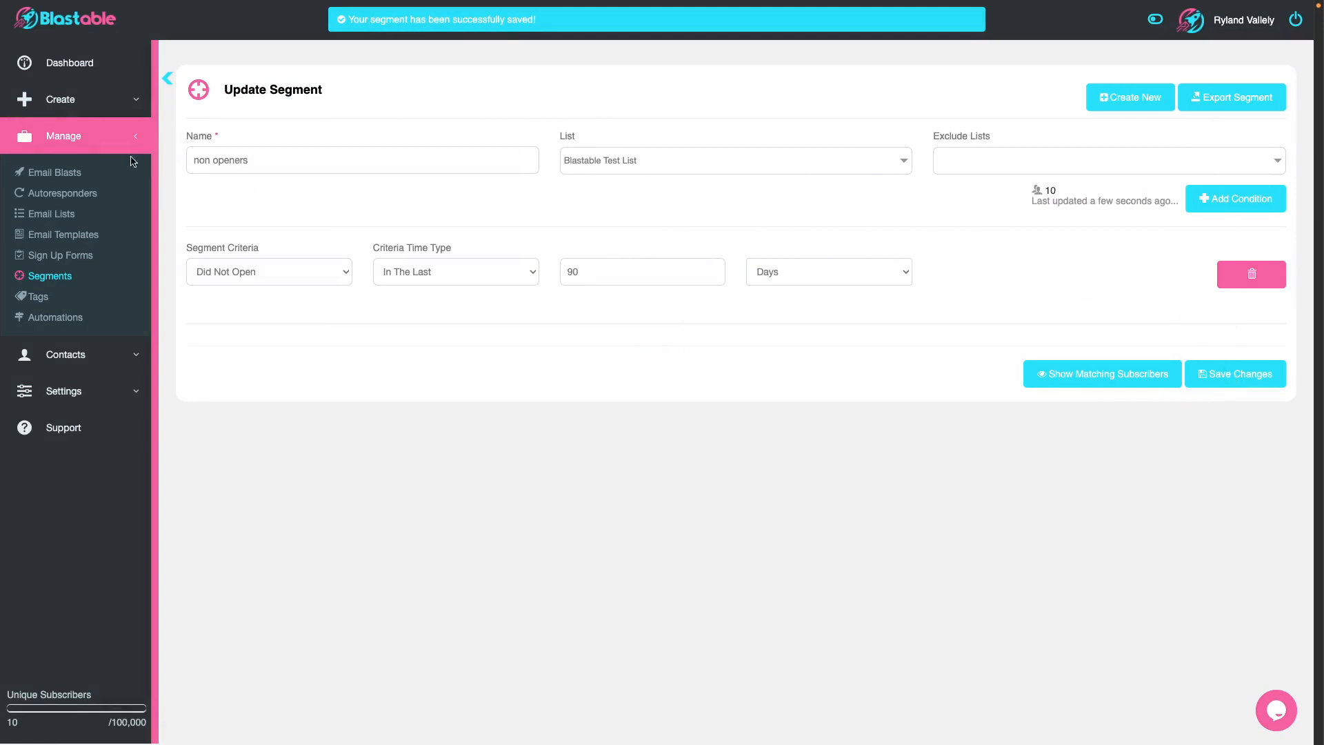
# Step: View the contacts of the saved "non openers" segment added 09-10-2024
pyautogui.click(62, 284)
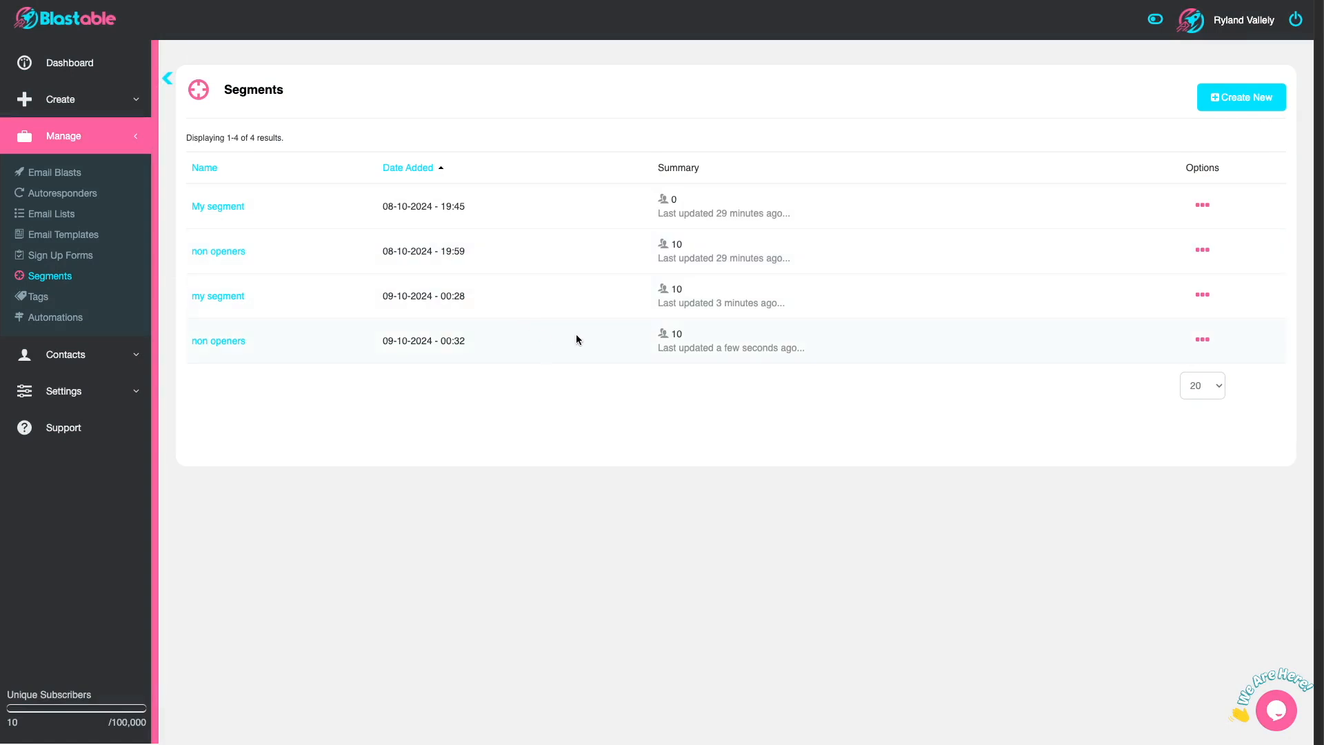
pyautogui.click(1202, 339)
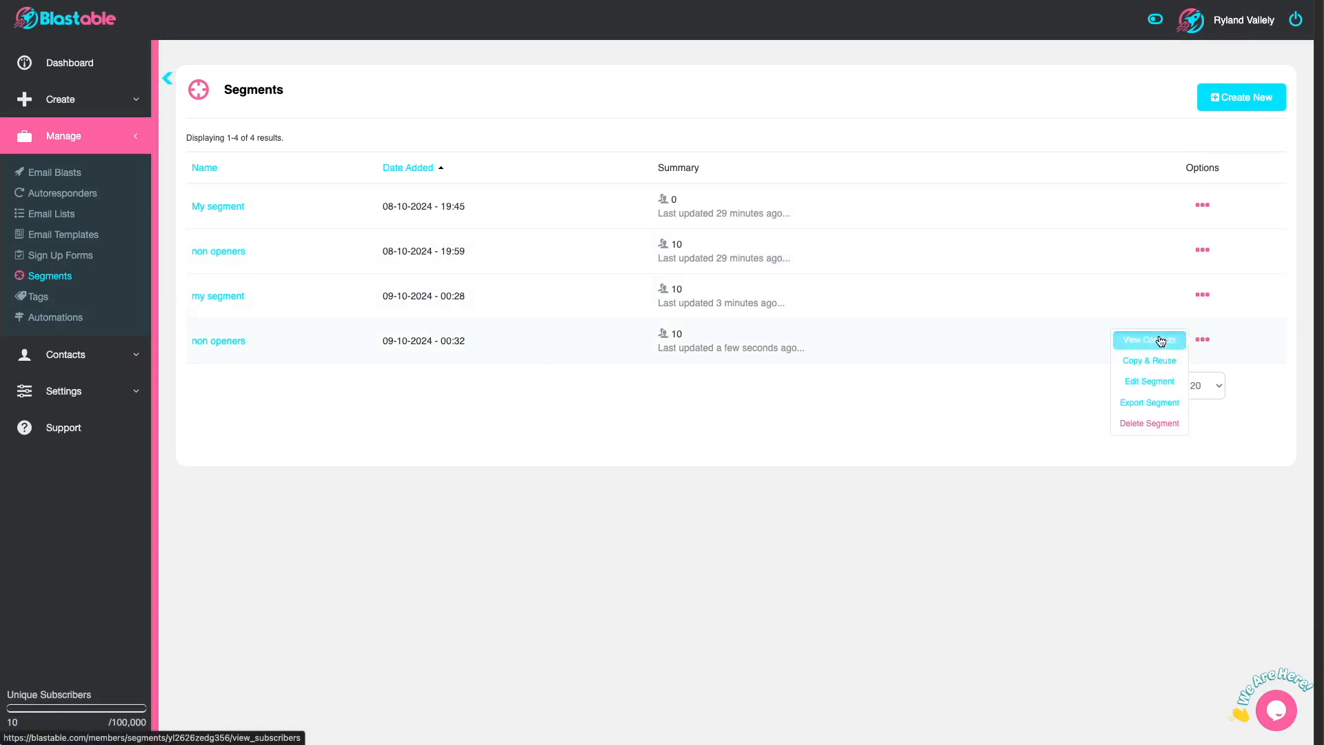
pyautogui.click(1160, 341)
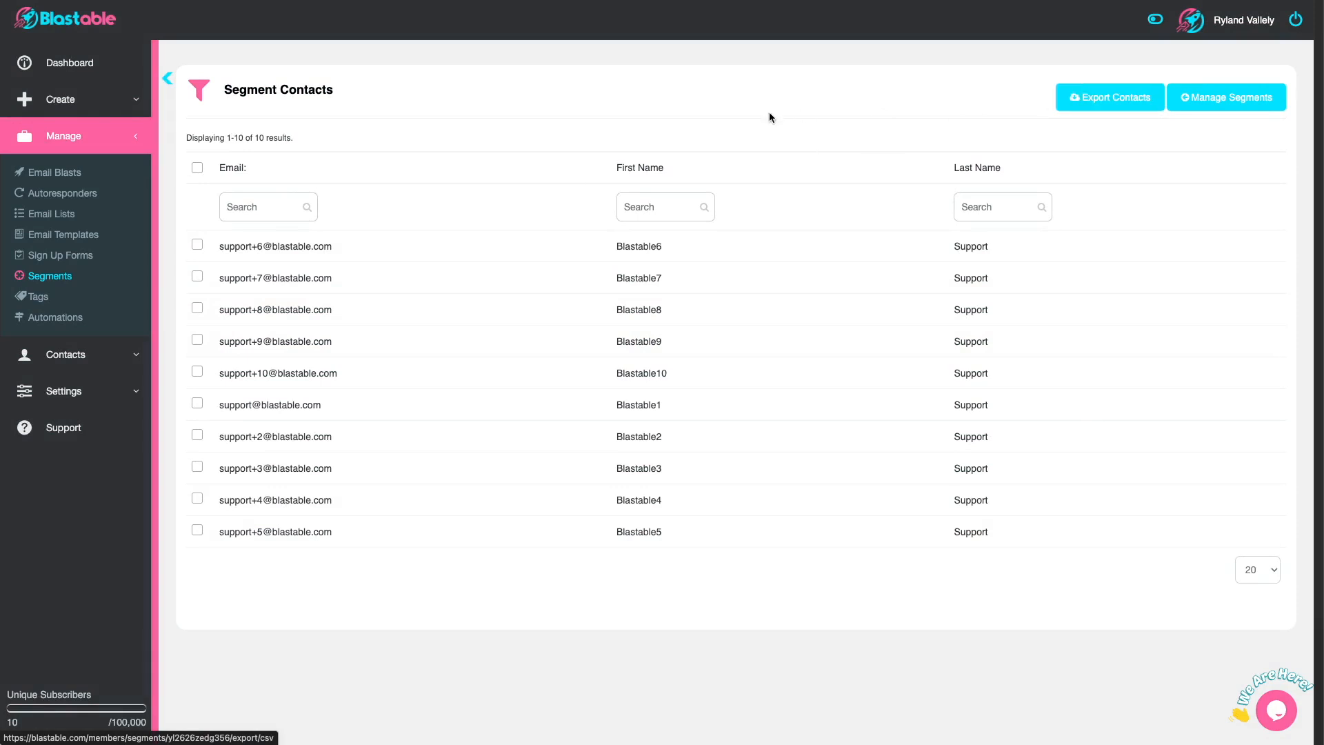
# Step: Select all contacts in the segment and choose Delete as the bulk action
pyautogui.click(196, 168)
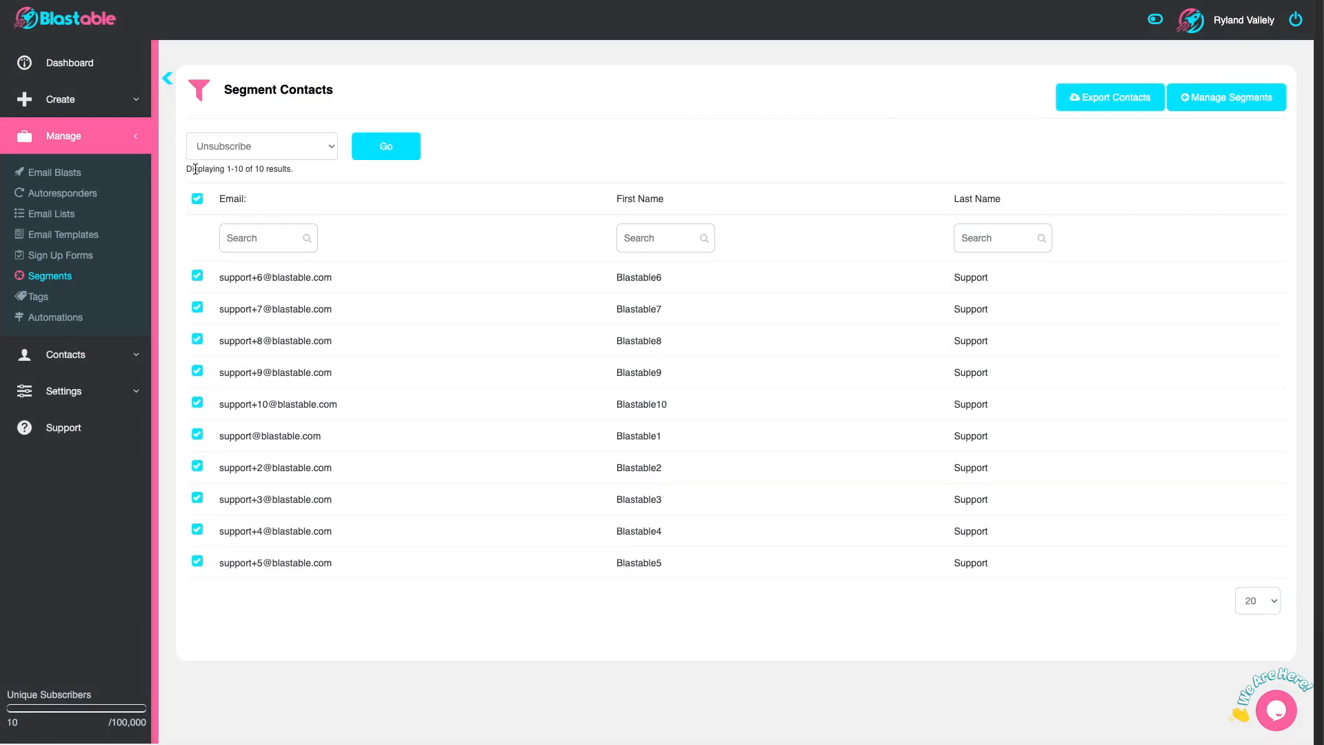
pyautogui.click(254, 145)
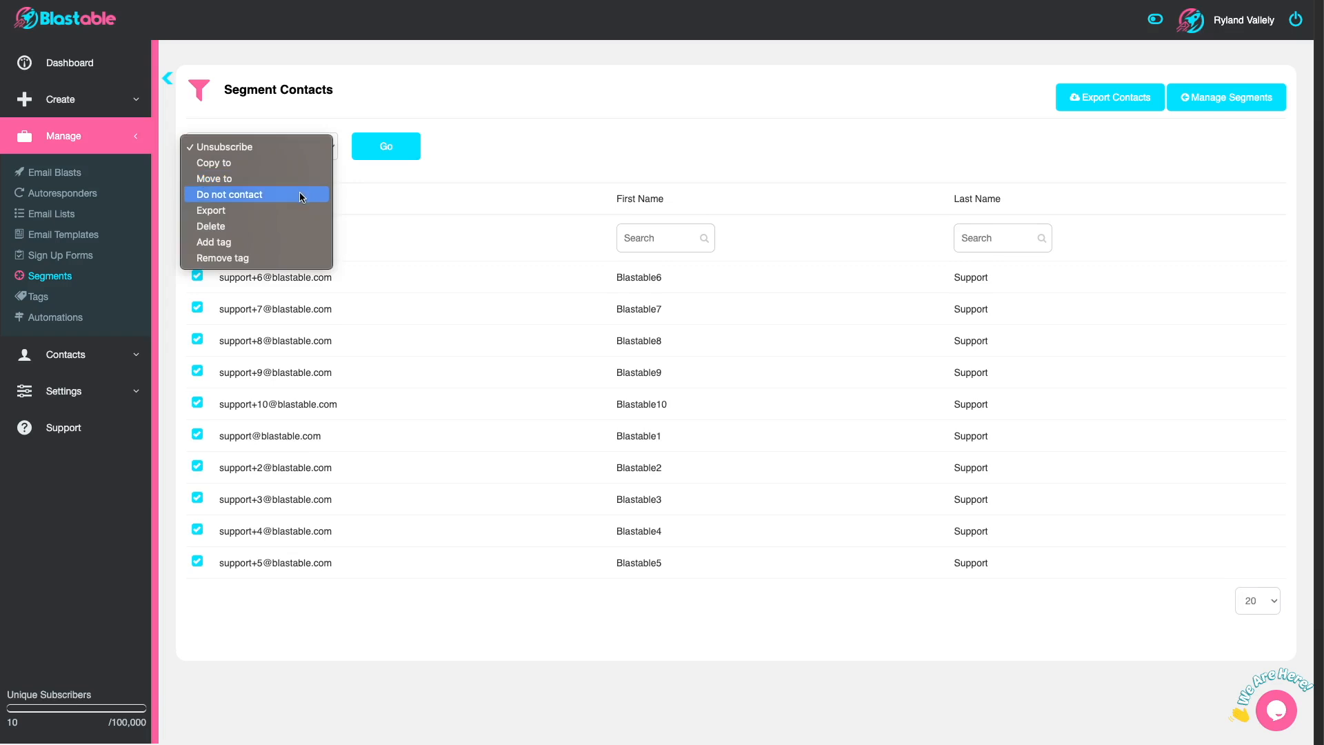
pyautogui.click(295, 227)
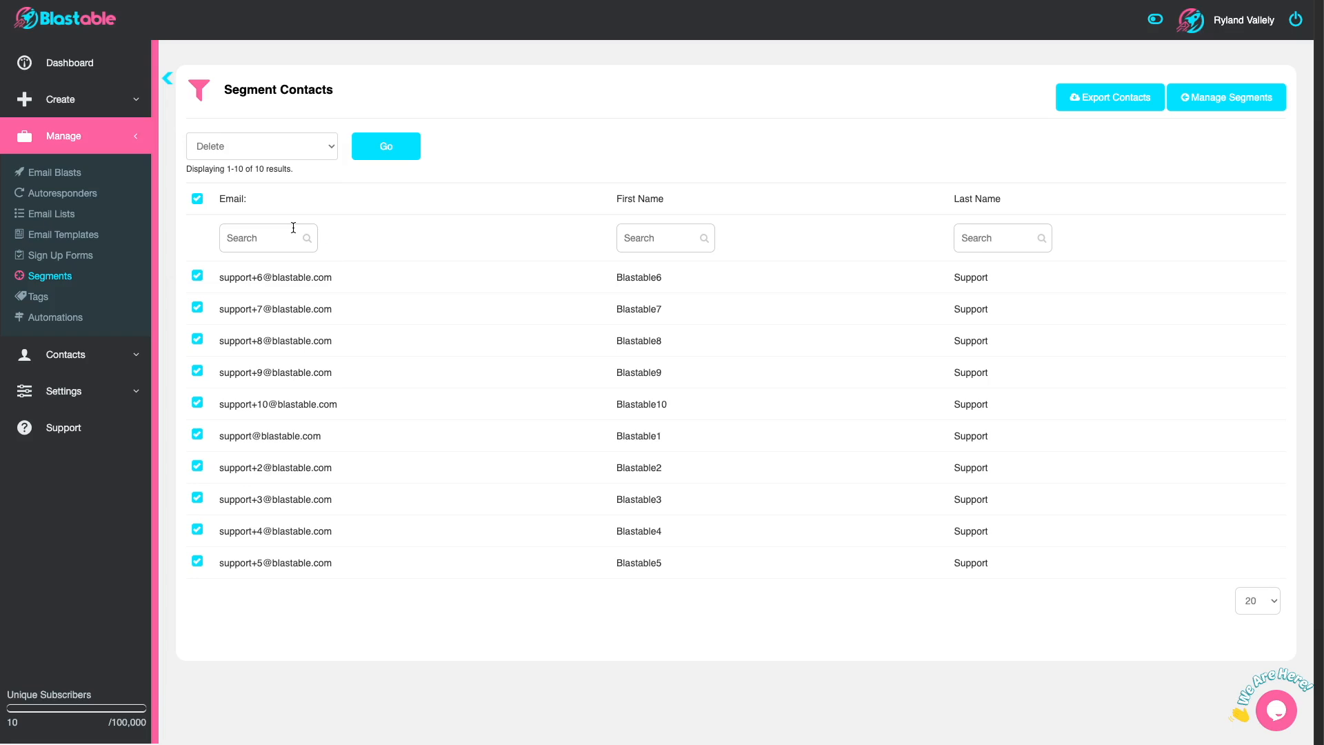